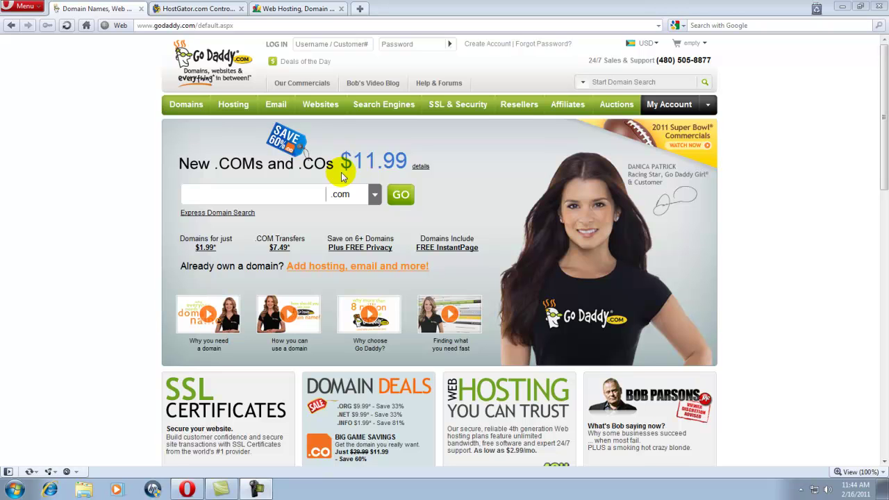
Bring up the Netfirms home page with its $6.27/month Advantage Plan.
click(305, 9)
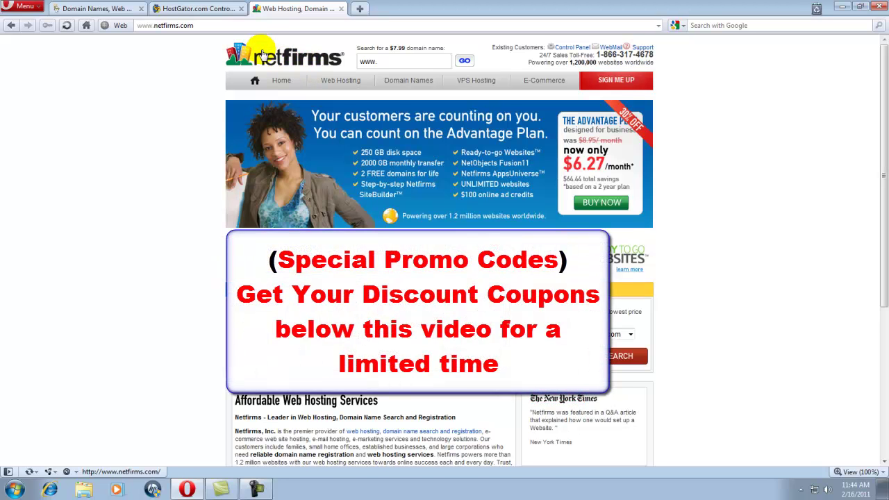
Compare the HostGator and GoDaddy pages against the Netfirms home page.
click(198, 10)
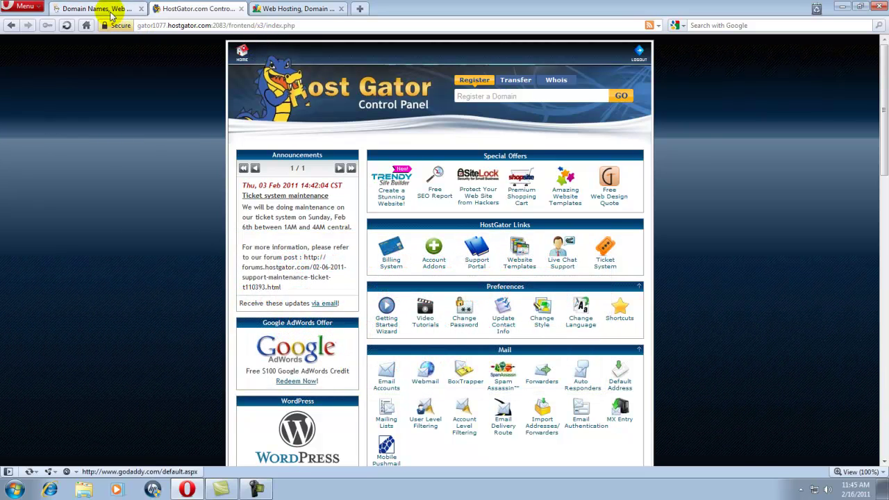
mouse_move(112, 14)
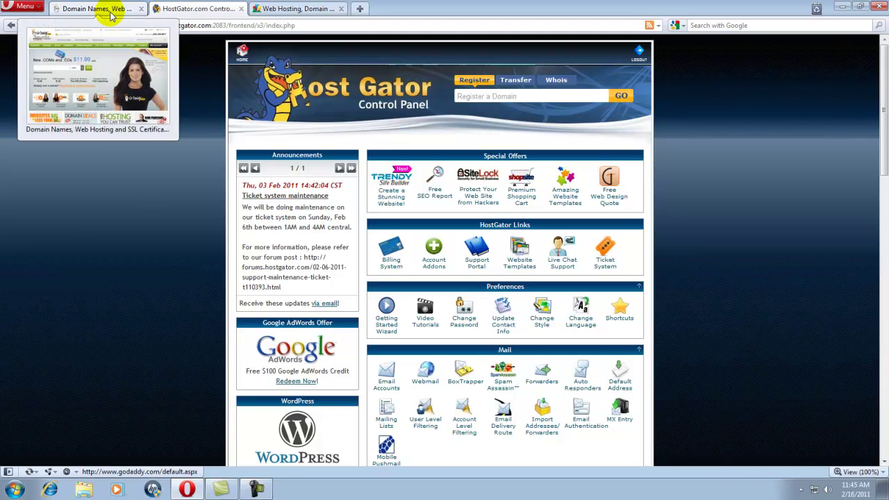
click(103, 14)
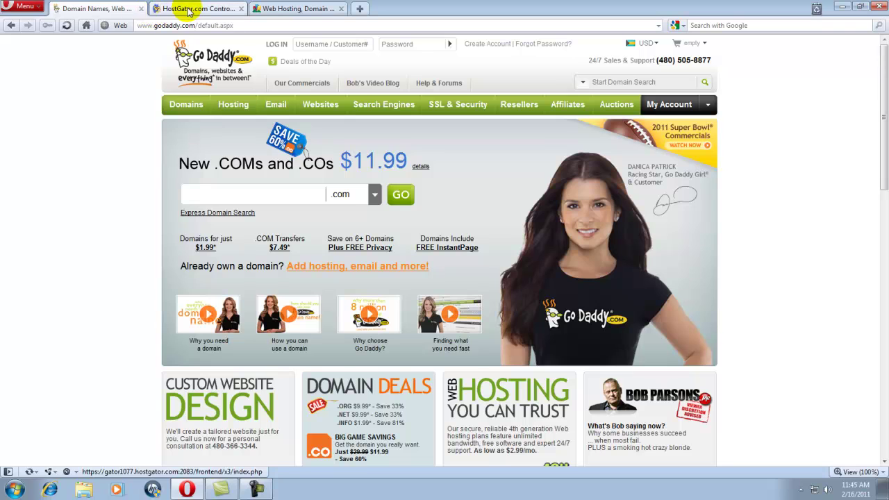
click(282, 10)
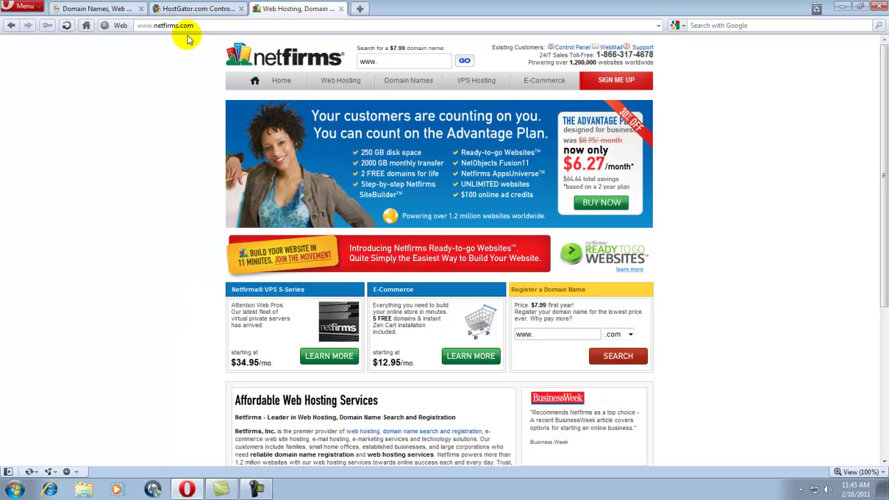
Review the HostGator control panel again, then go to the Netfirms control panel login.
click(194, 9)
scroll(273, 200, down, 10)
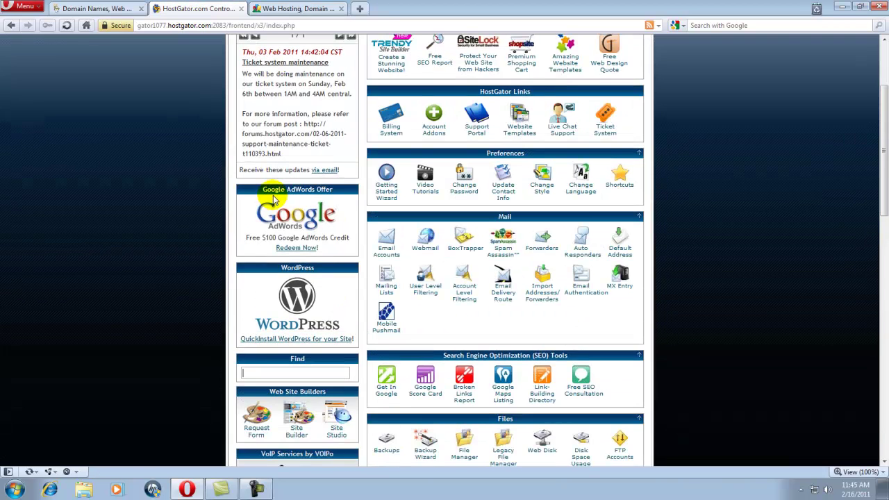
scroll(273, 196, down, 12)
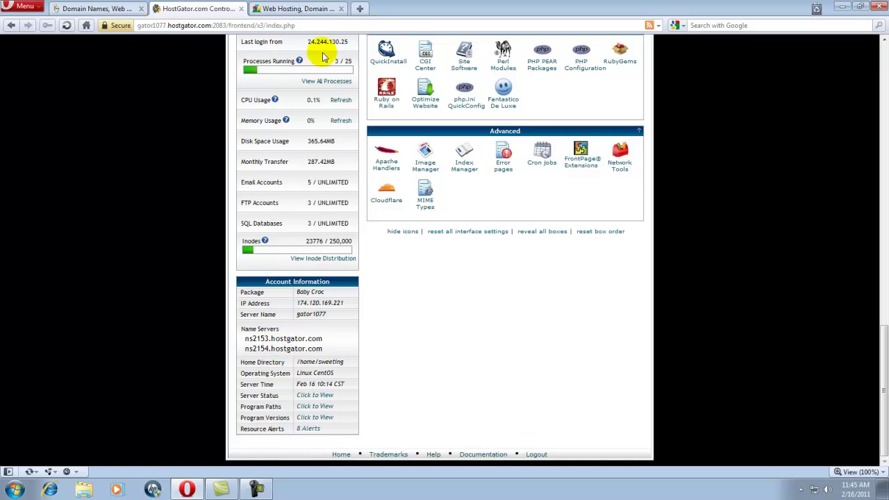
click(312, 12)
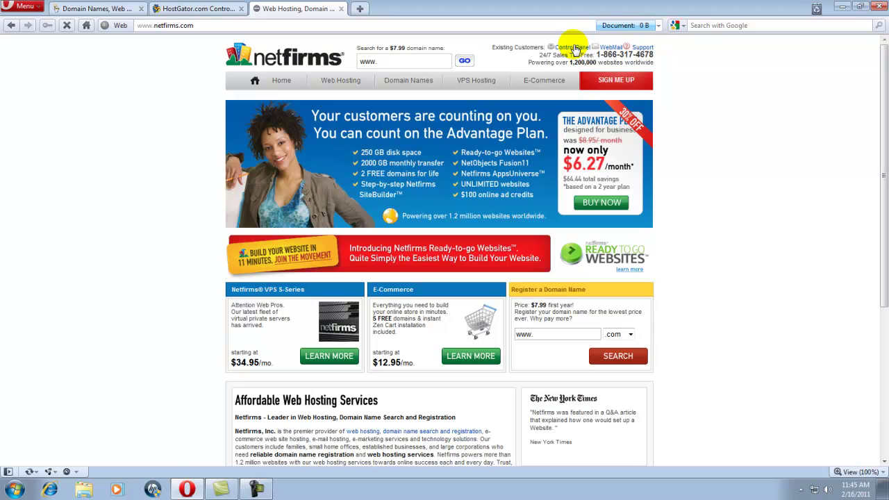
click(572, 47)
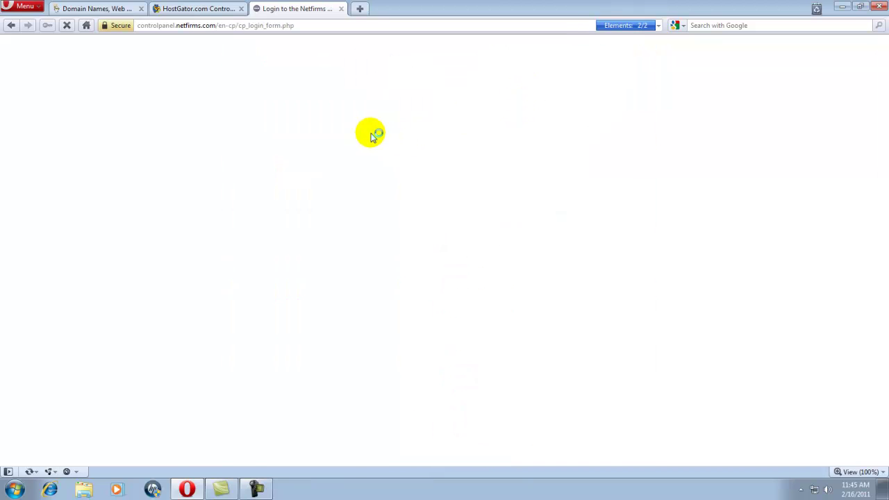
Sign in to the Netfirms control panel with the account login name and password.
click(343, 175)
text(infinite20)
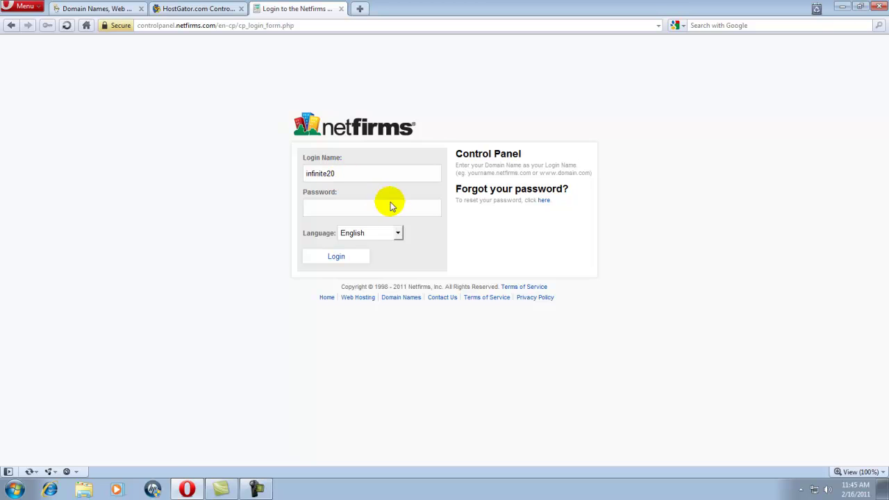
click(365, 210)
text(********)
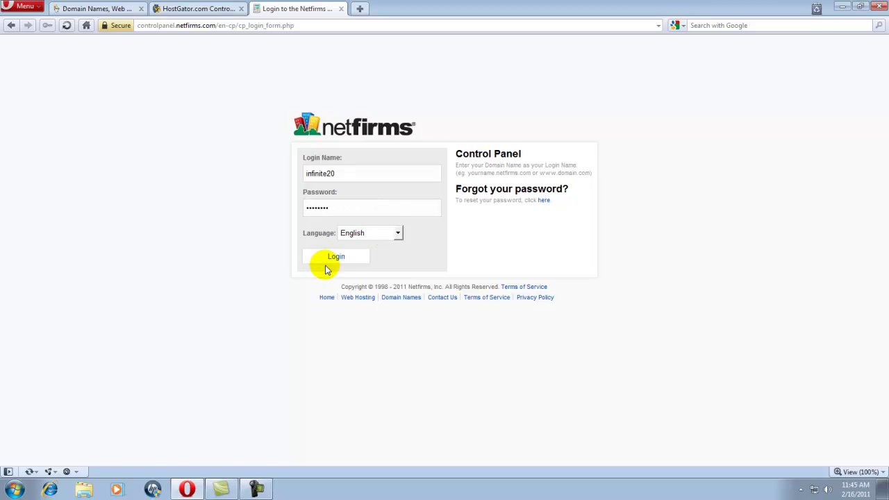
click(336, 255)
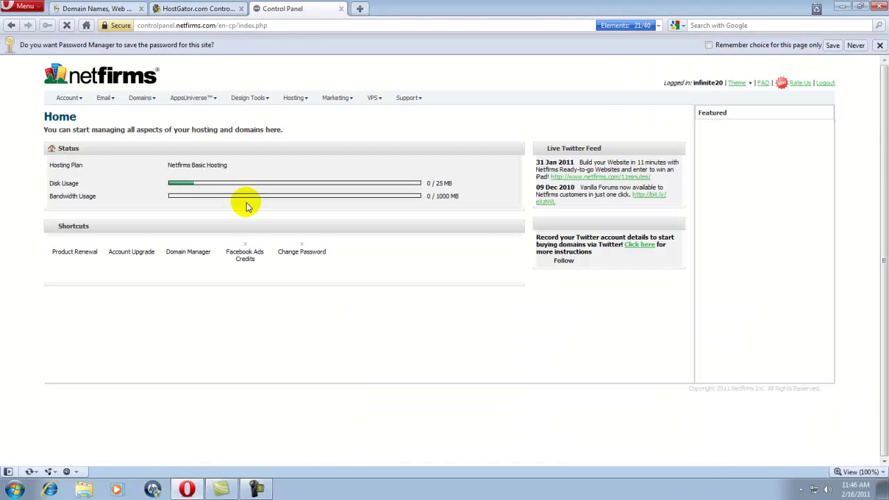
Unlock viewtvontheinternet.com in Domain Manager's Security settings and view its DNS name servers.
click(155, 102)
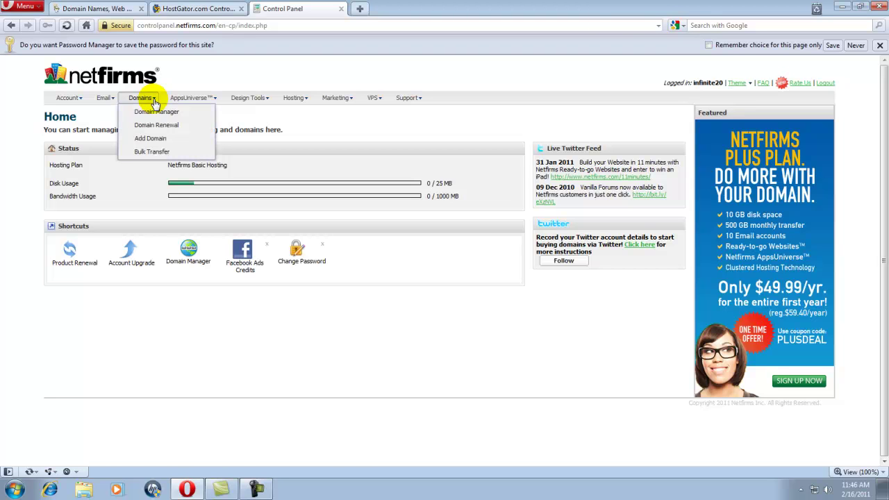
click(157, 111)
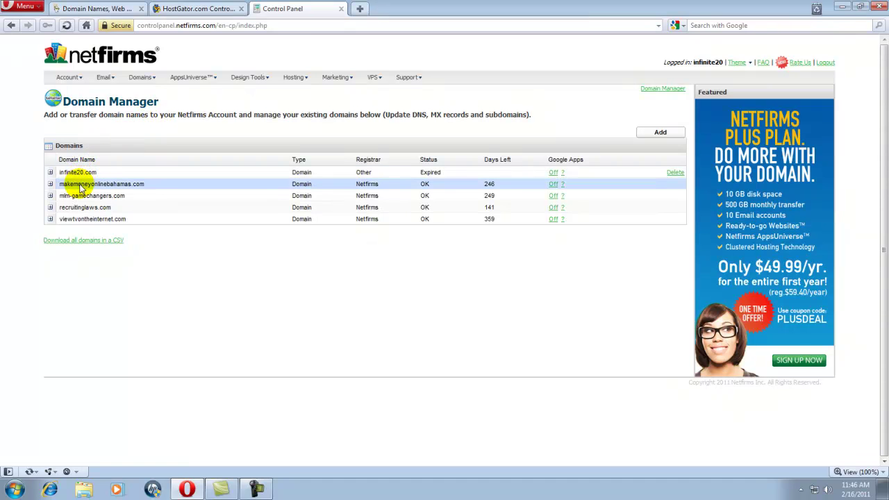
click(50, 218)
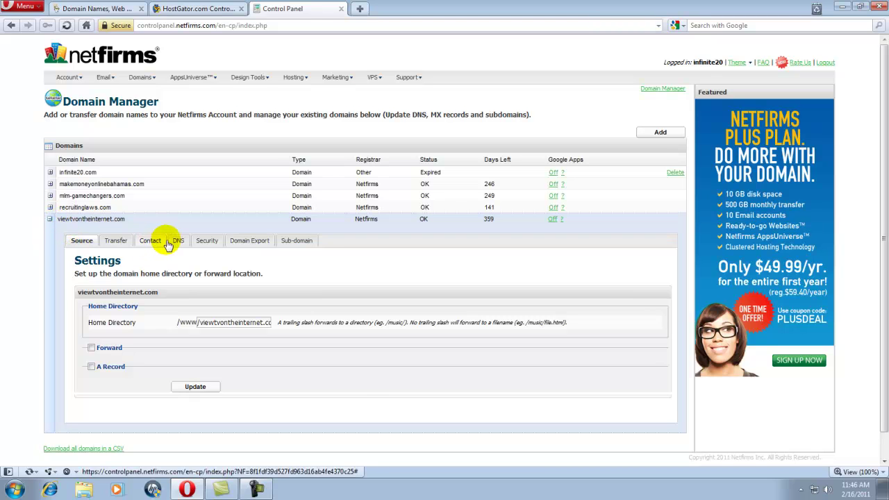
click(200, 241)
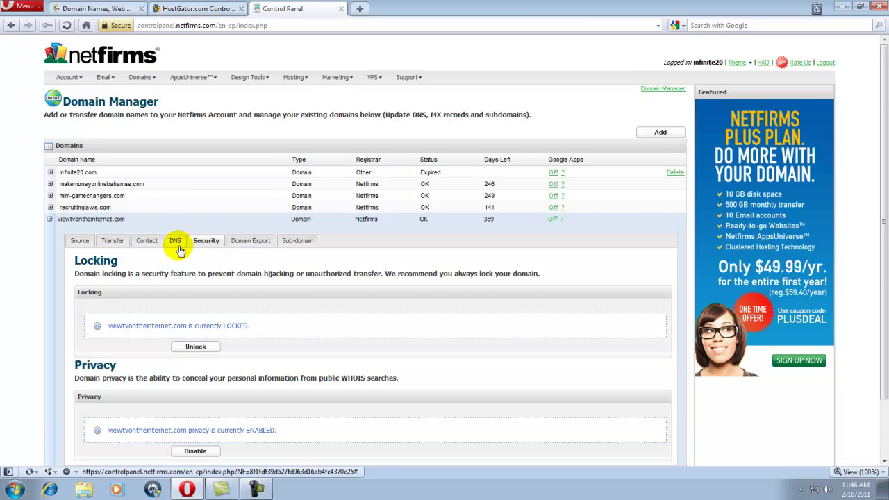
scroll(178, 247, down, 3)
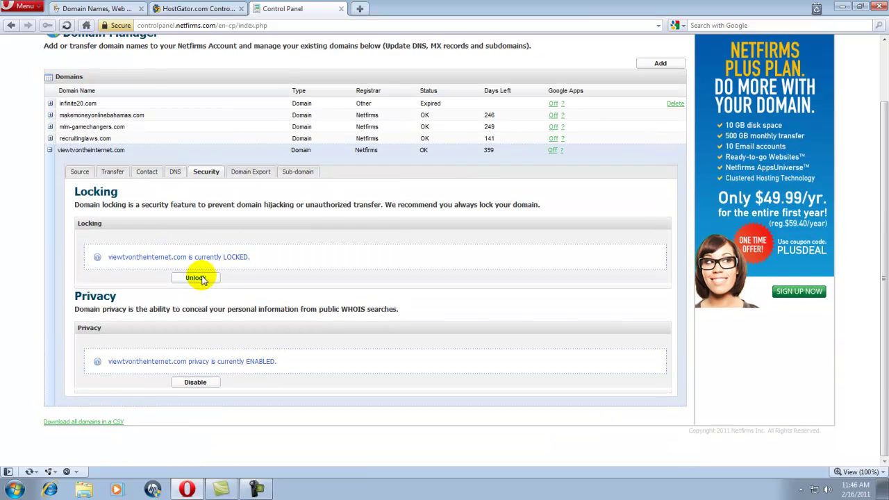
click(196, 278)
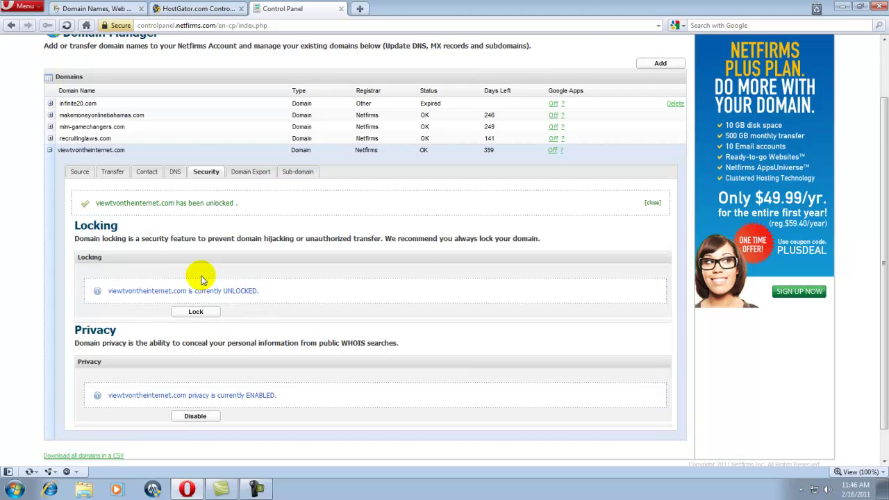
click(175, 171)
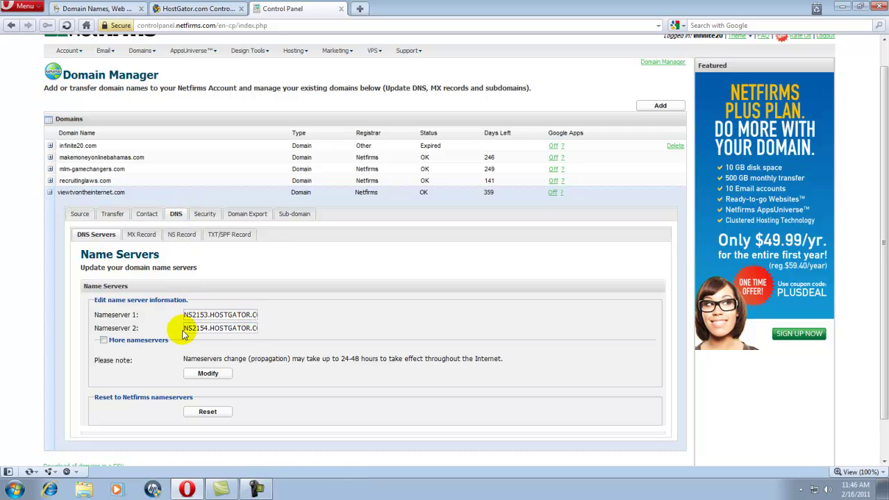
Confirm the Netfirms nameservers match HostGator's ns2153 and ns2154.hostgator.com.
drag(185, 328, 252, 330)
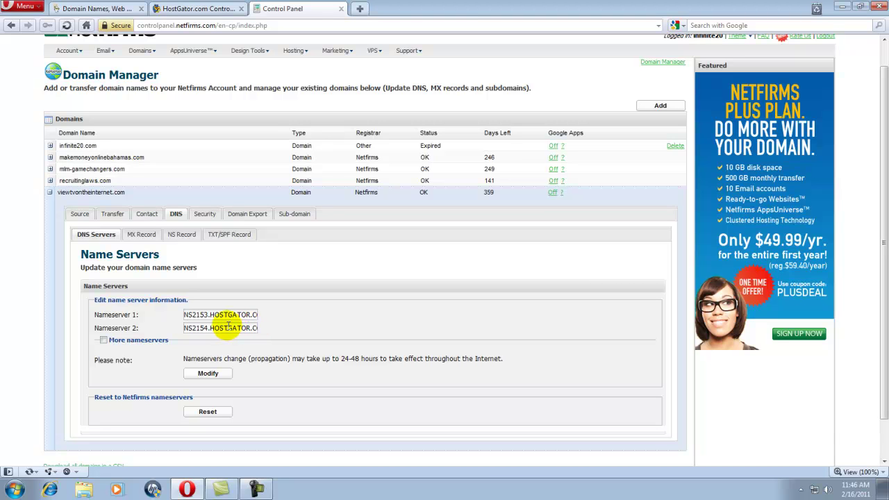
click(206, 10)
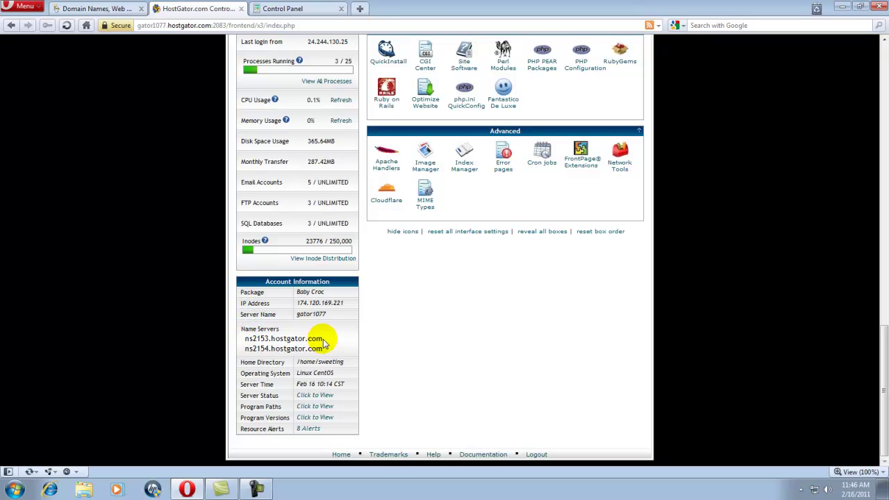
click(285, 9)
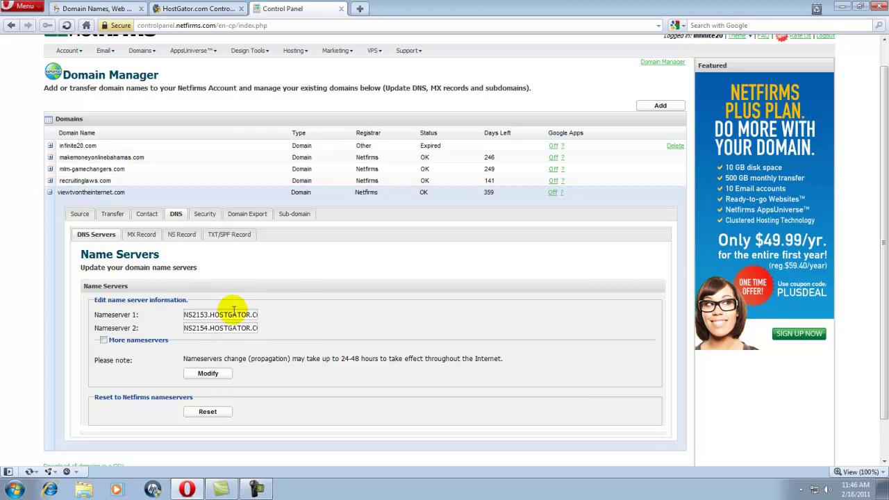
scroll(297, 297, up, 1)
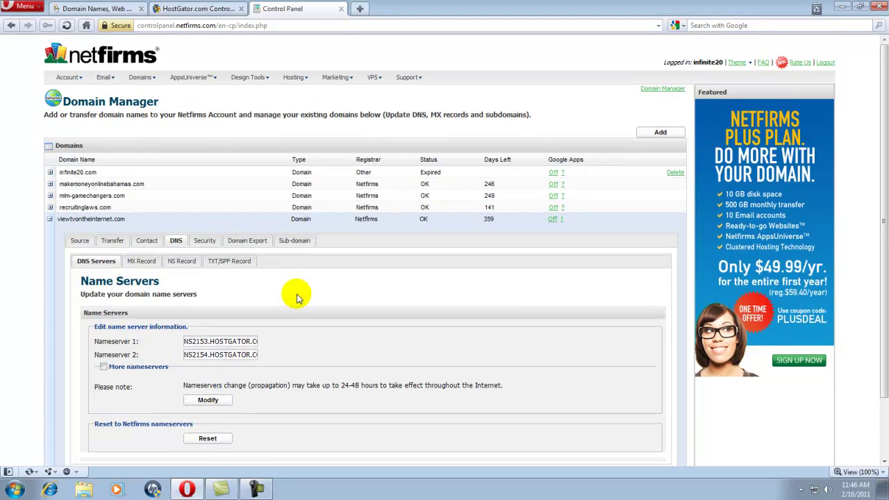
click(196, 9)
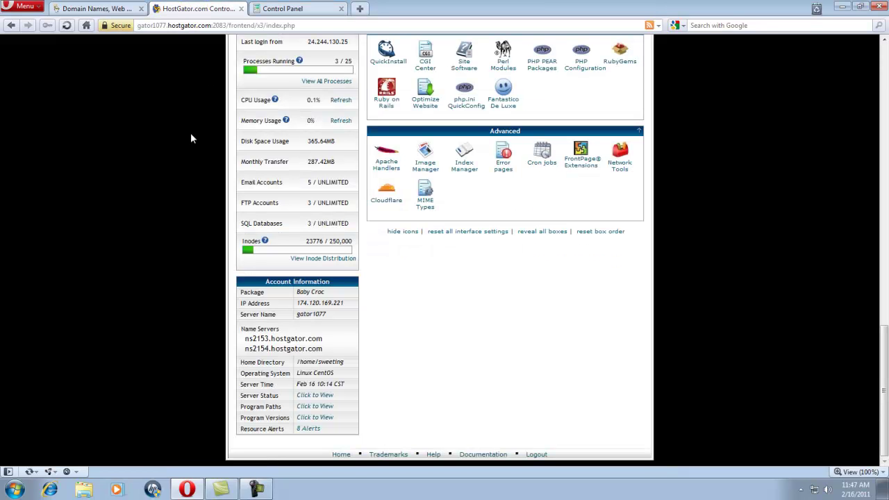
scroll(302, 222, up, 5)
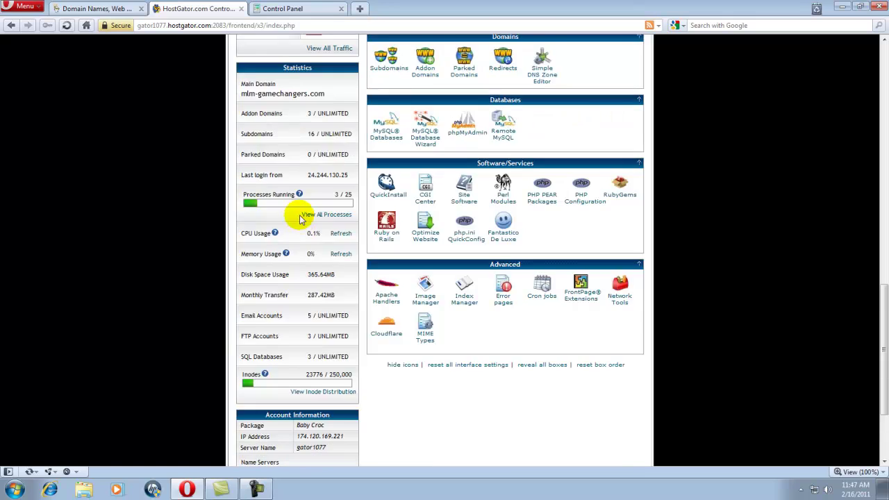
scroll(301, 221, up, 12)
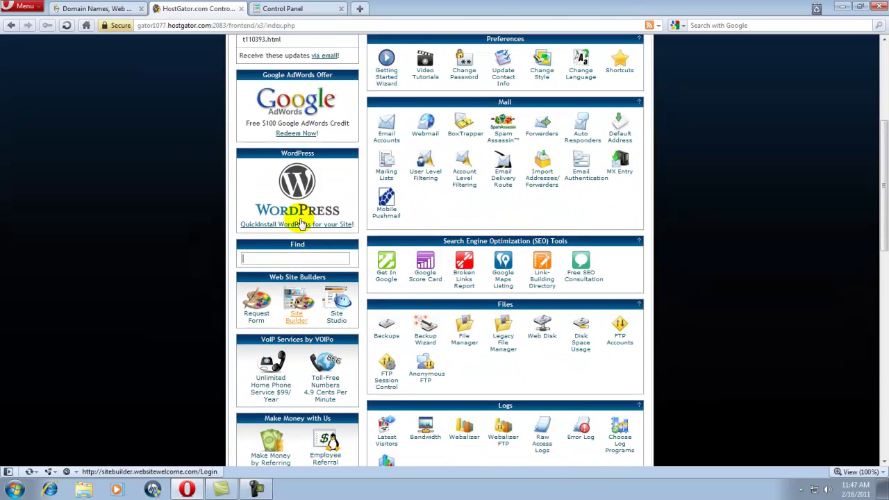
scroll(301, 222, up, 2)
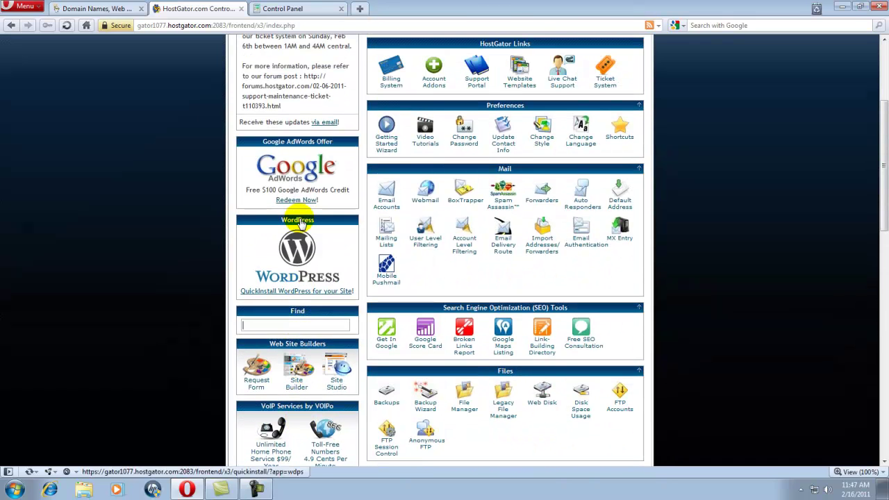
scroll(302, 222, up, 2)
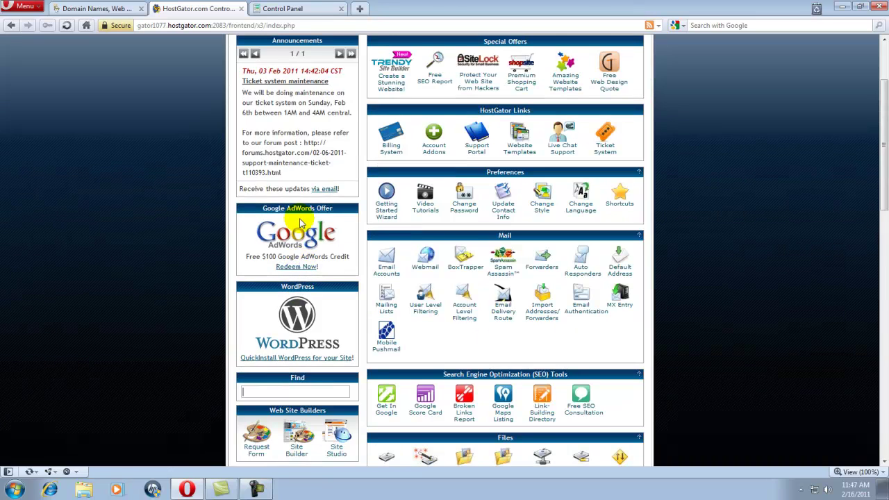
scroll(302, 223, up, 2)
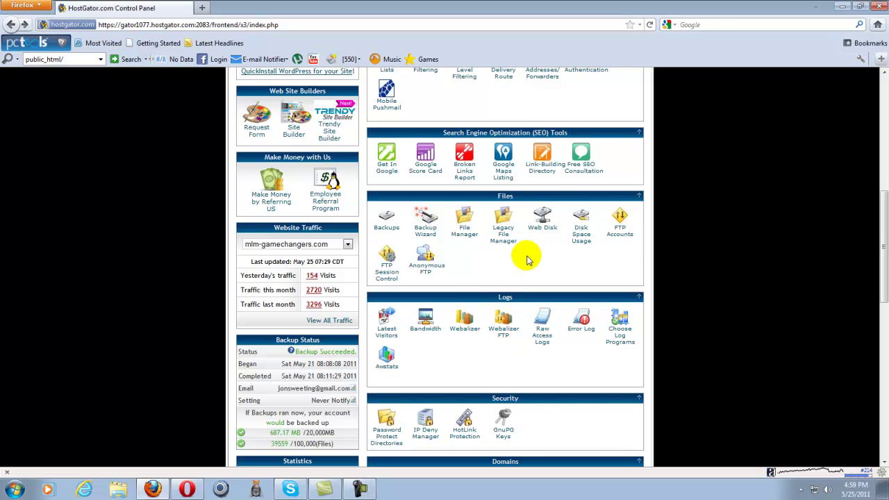
Start an addon domain apple.com, auto-filling subdomain apple and root public_html/apple.com.
scroll(526, 254, up, 2)
scroll(528, 258, up, 6)
scroll(530, 278, down, 12)
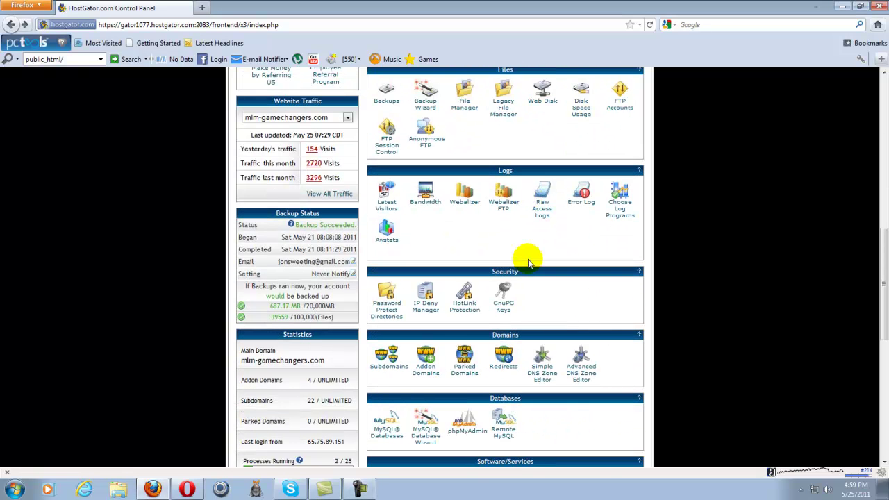
click(427, 357)
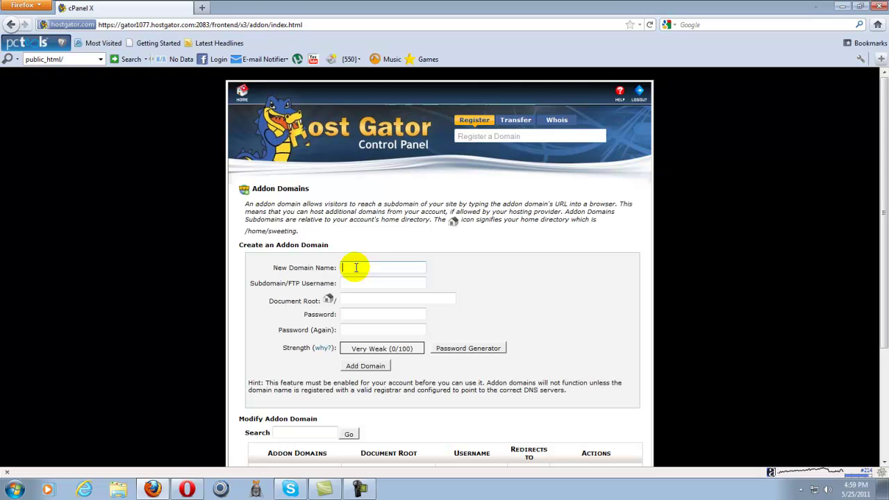
text(apple.com)
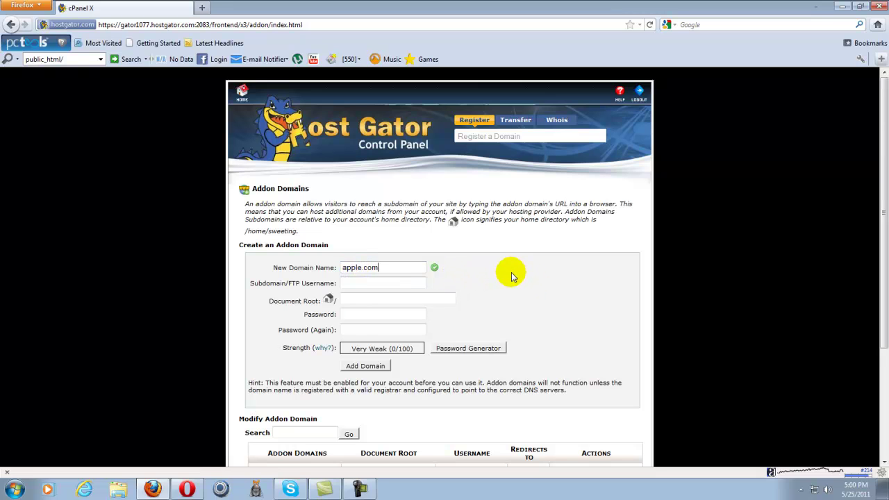
key(Tab)
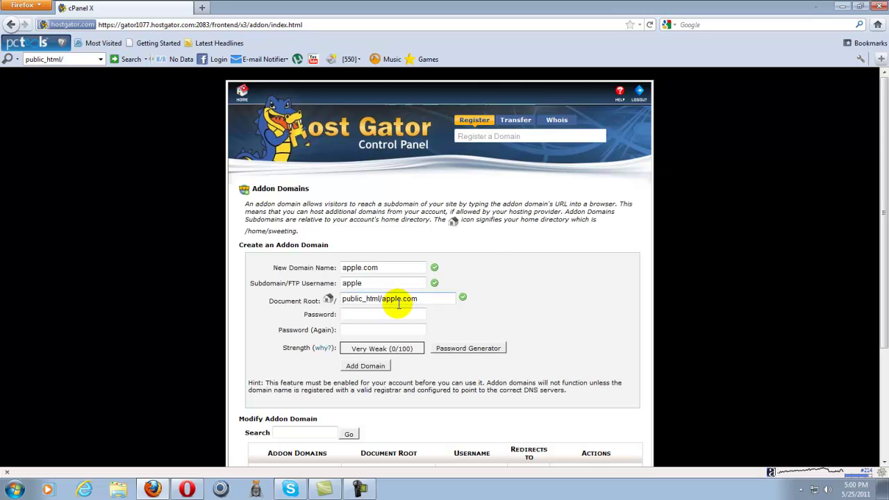
Enter the addon domain's password in both Password fields.
click(359, 312)
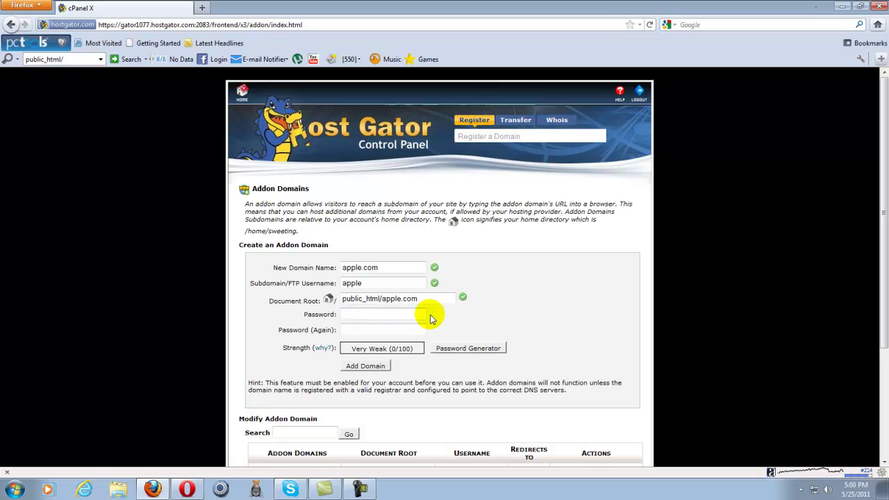
click(364, 327)
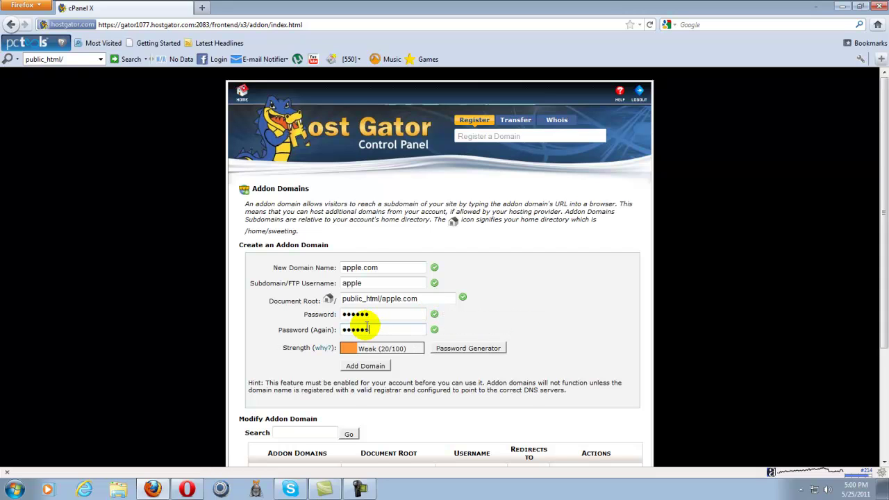
scroll(630, 299, down, 2)
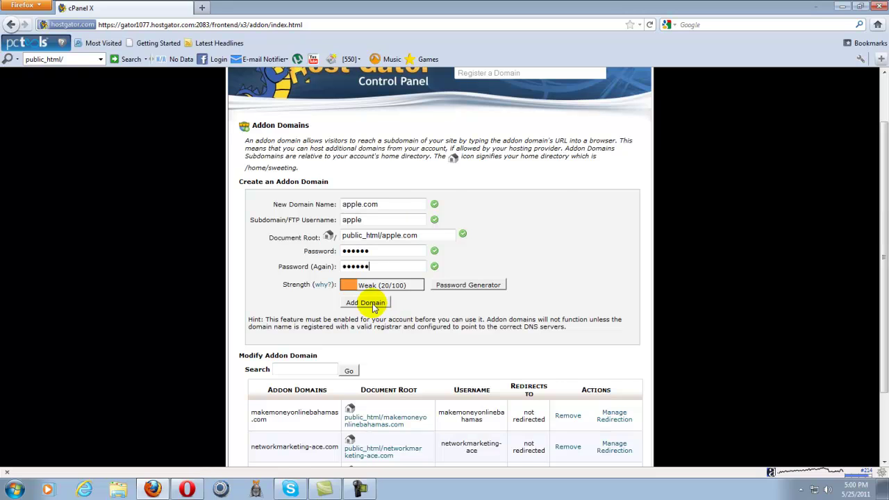
scroll(373, 308, up, 2)
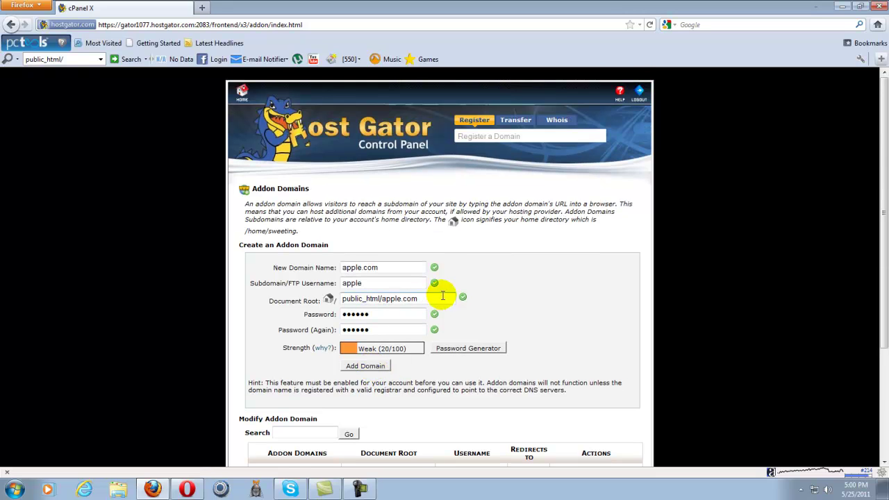
Return to cPanel home and check the Website Traffic domain list, keeping mlm-gamechangers.com.
click(242, 92)
scroll(283, 163, down, 2)
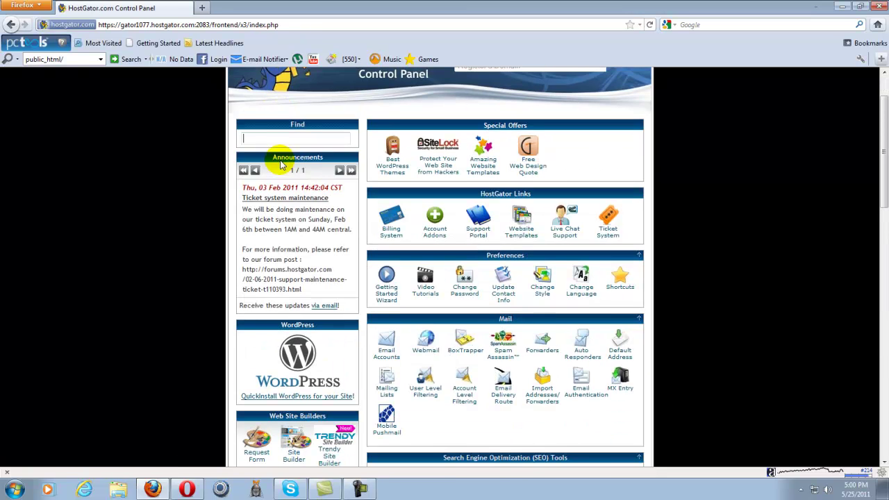
scroll(281, 164, down, 2)
scroll(326, 161, up, 5)
scroll(337, 171, down, 6)
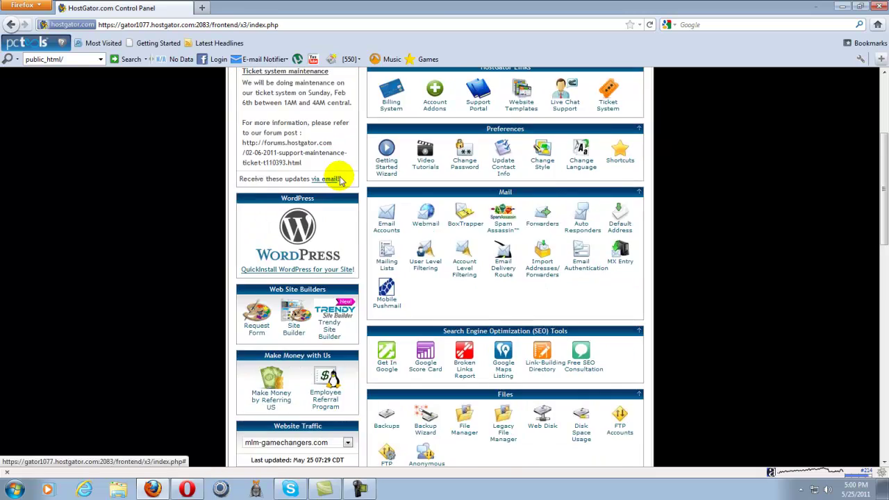
scroll(341, 180, down, 5)
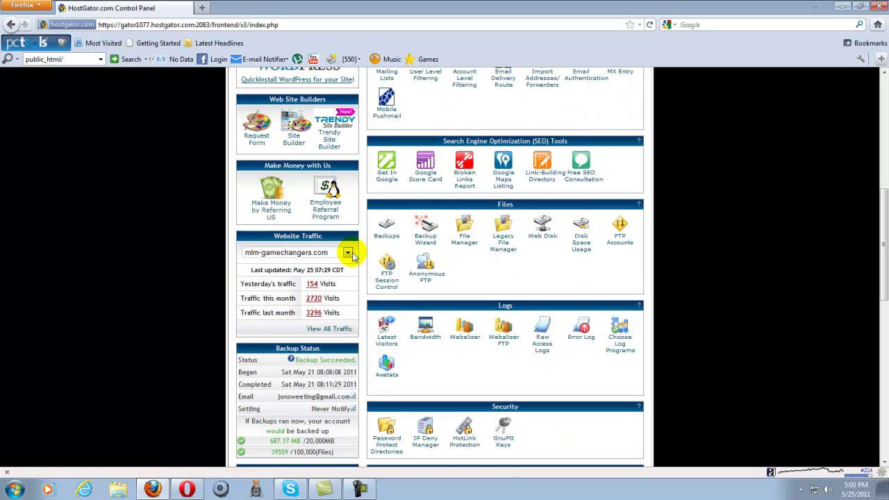
click(347, 253)
click(348, 251)
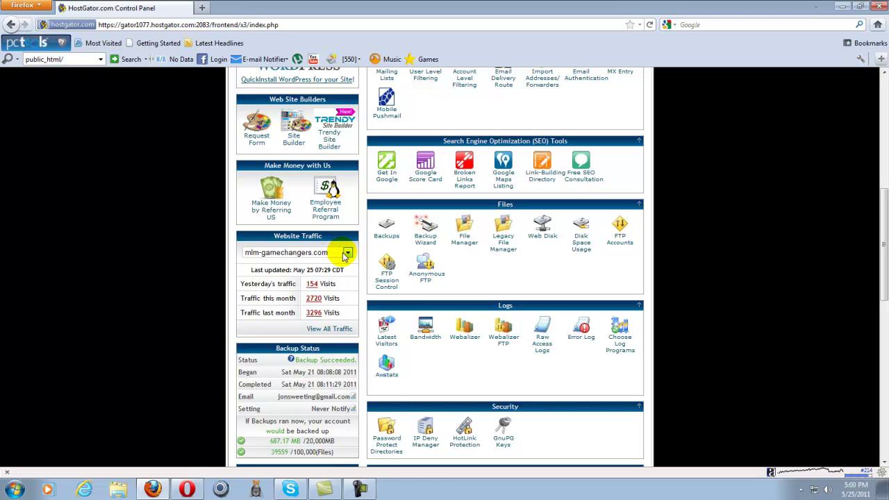
click(347, 254)
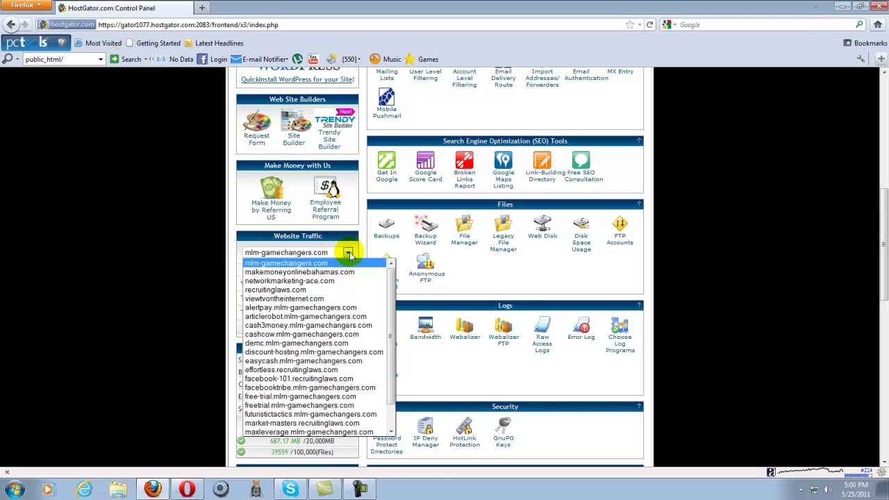
click(347, 254)
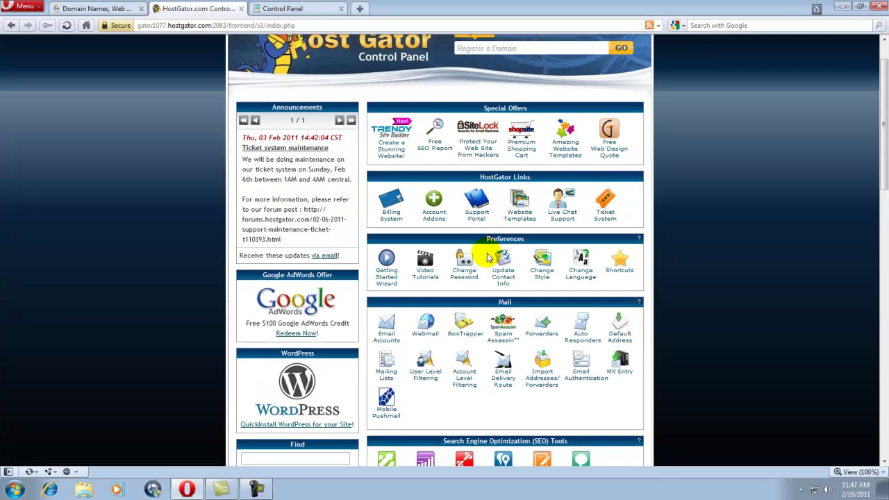
Go to the Software/Services section and launch Fantastico De Luxe.
scroll(488, 258, down, 2)
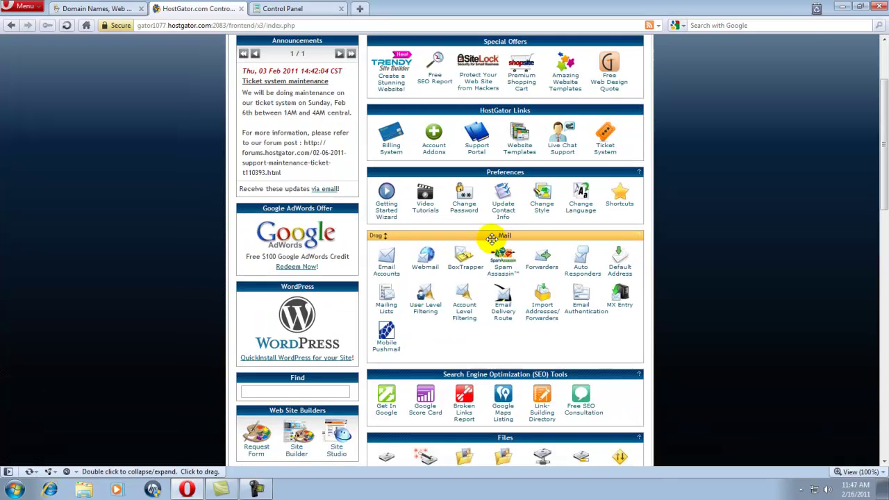
scroll(528, 258, down, 6)
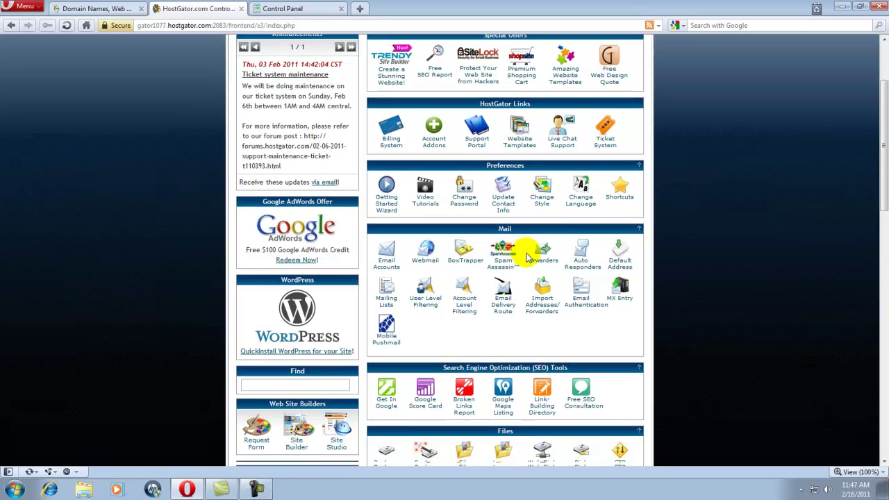
scroll(528, 258, down, 10)
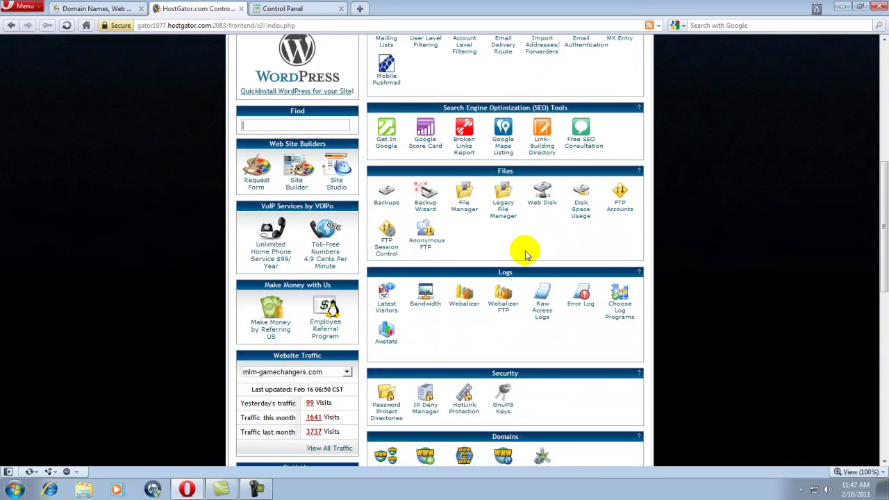
scroll(526, 256, down, 6)
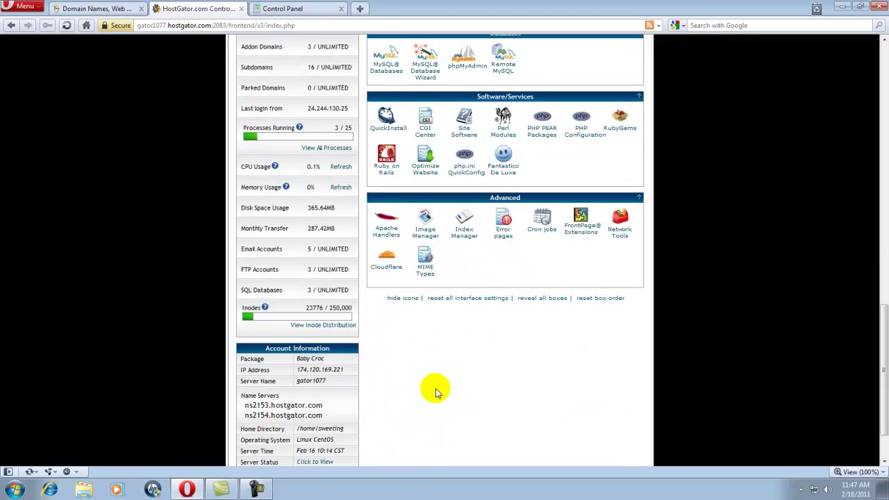
scroll(433, 390, up, 2)
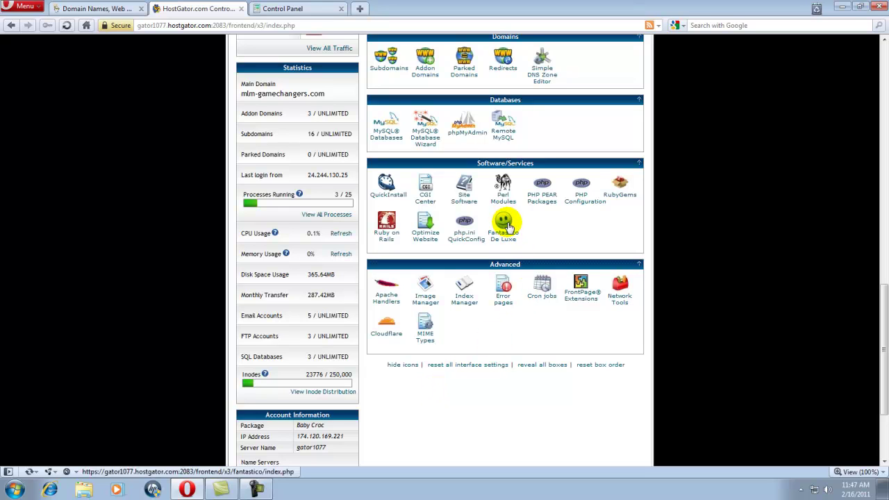
click(507, 224)
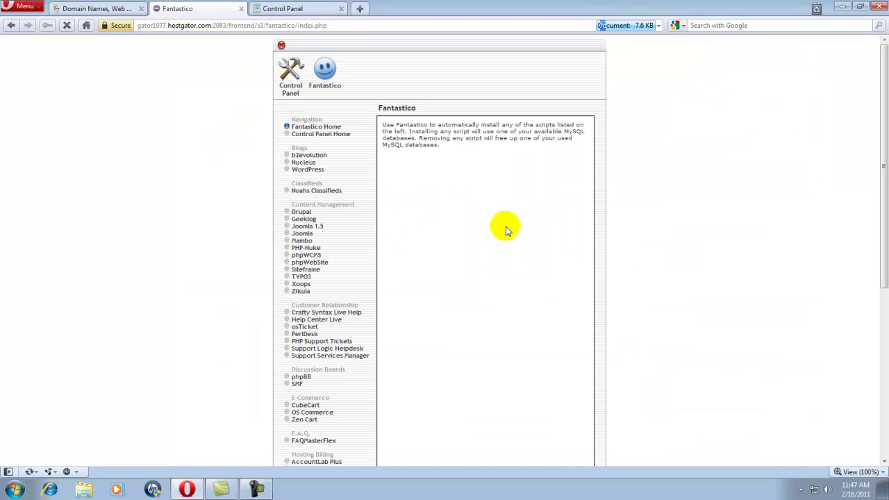
Choose WordPress in Fantastico and begin a New Installation.
click(308, 171)
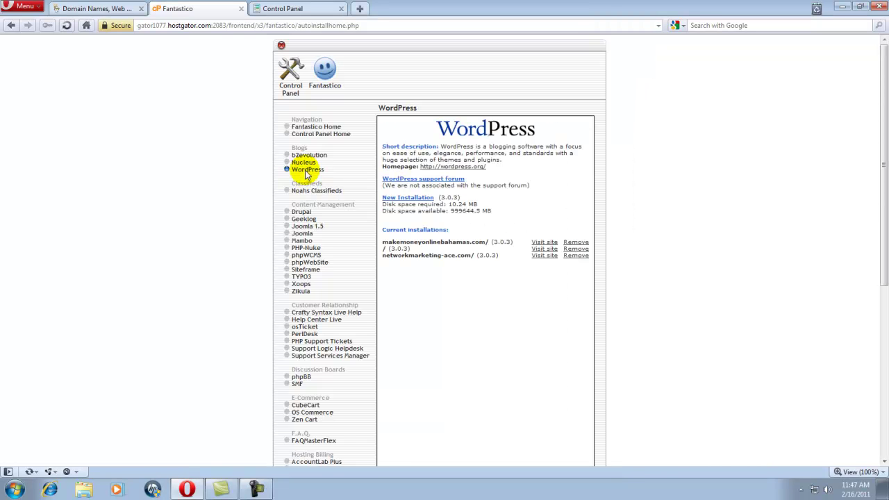
click(413, 198)
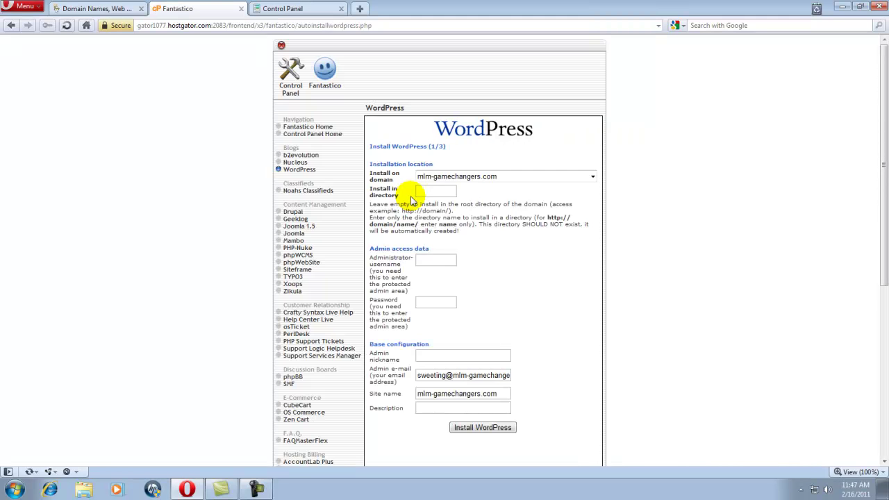
Target the WordPress install at viewtvontheinternet.com in the articles directory.
click(592, 176)
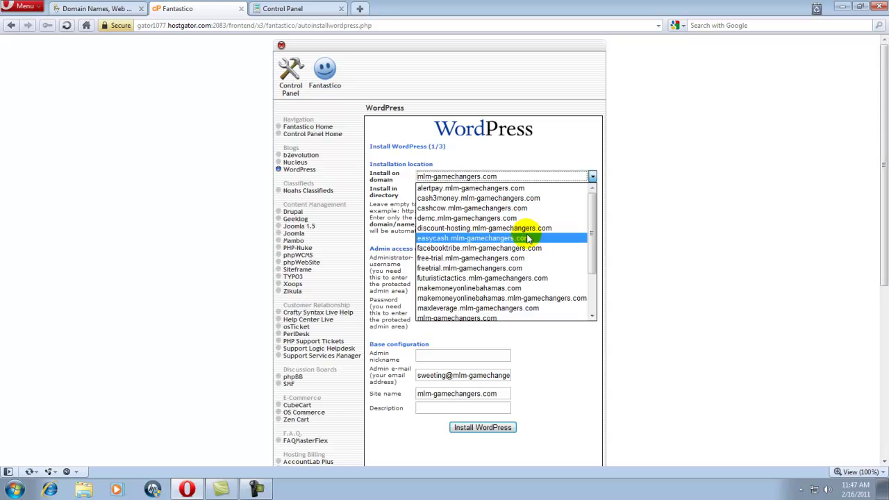
scroll(516, 259, down, 2)
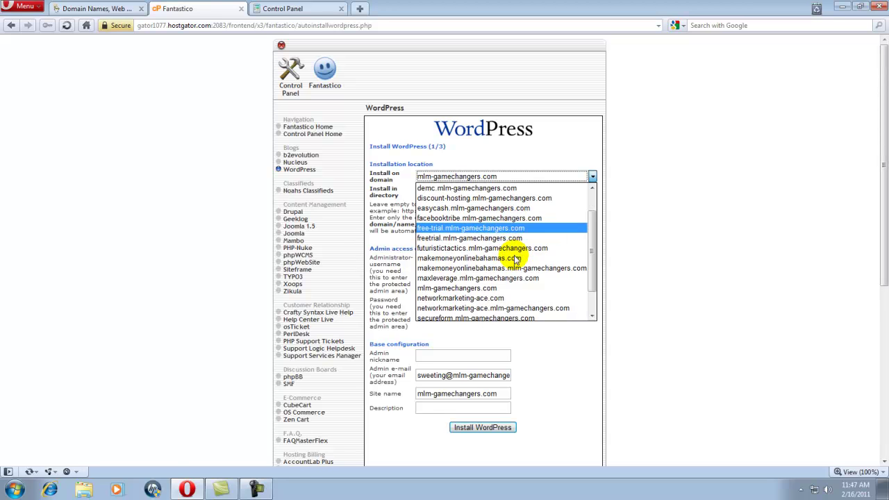
click(491, 308)
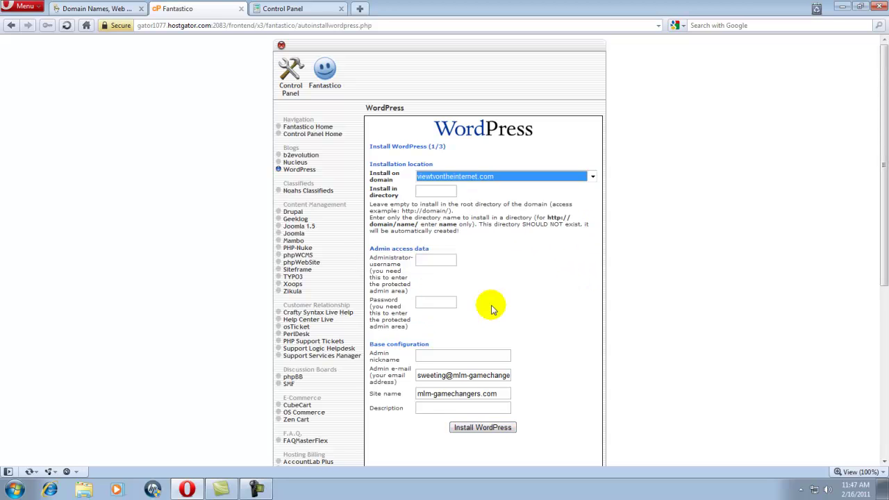
click(498, 197)
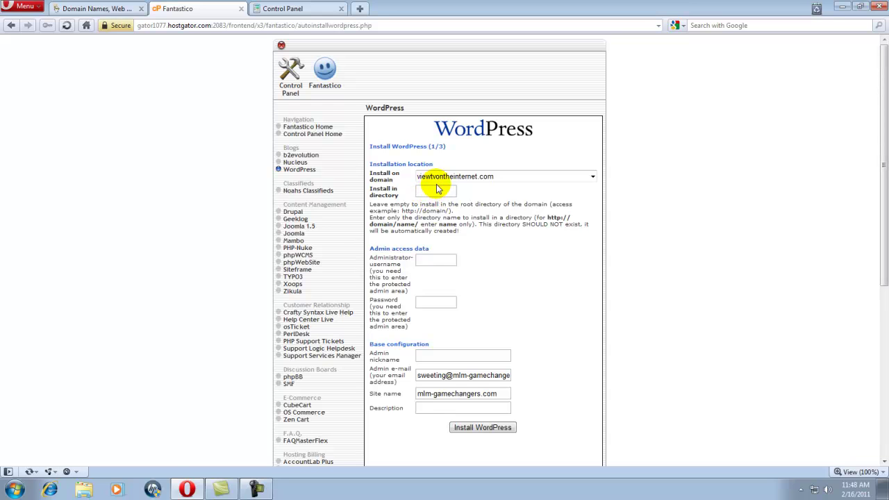
click(429, 193)
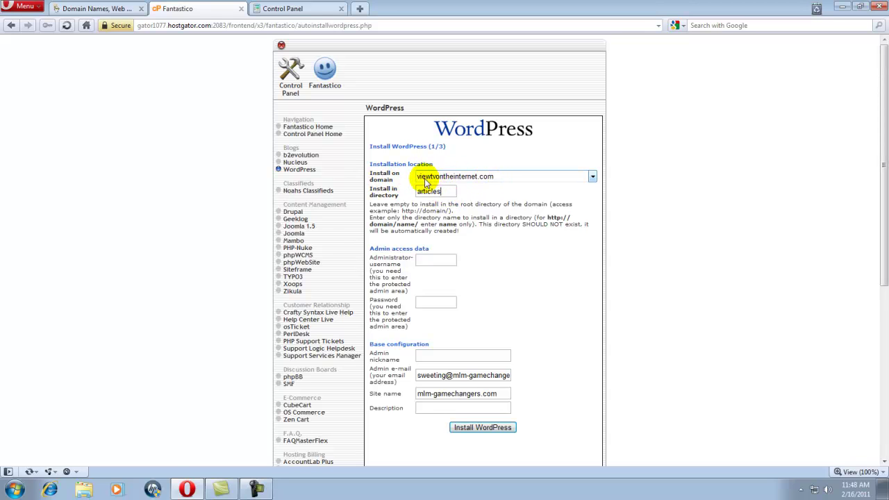
click(451, 262)
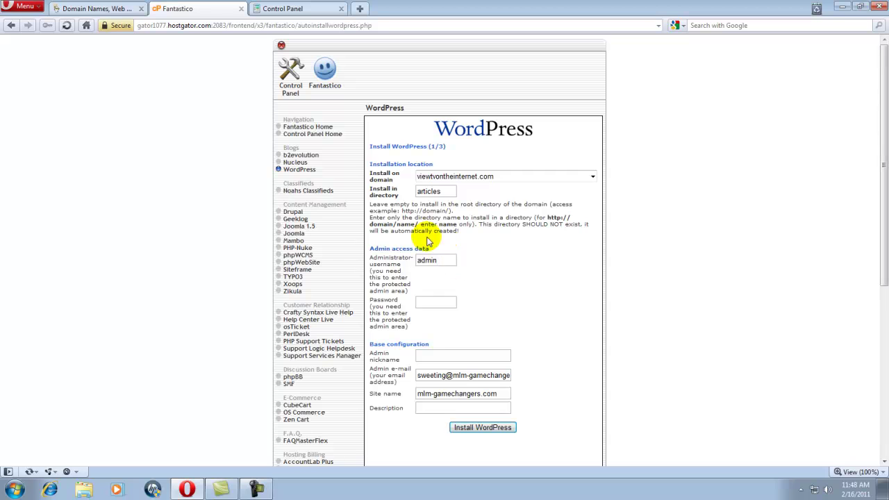
Enter the admin password and delete the old admin e-mail address.
click(430, 302)
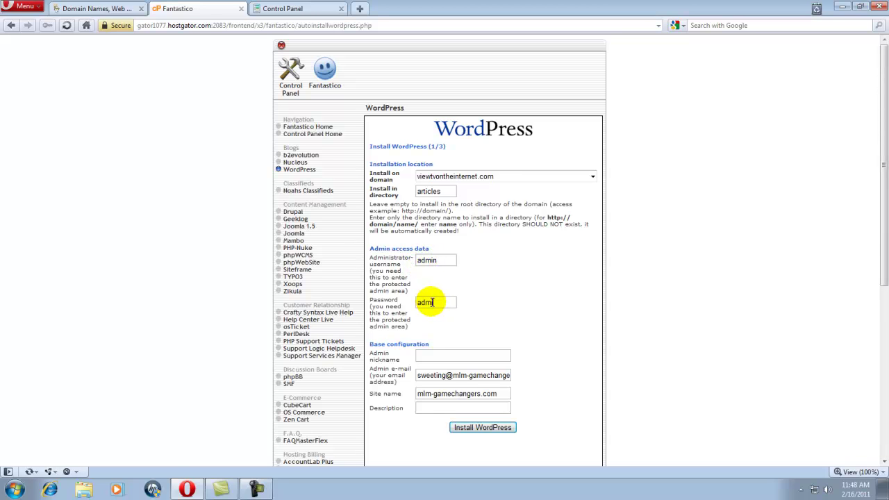
text(1)
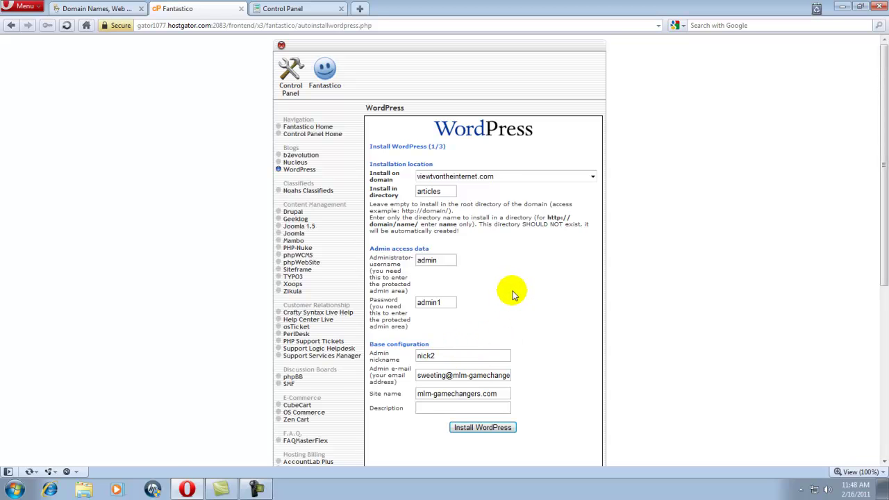
scroll(512, 296, down, 2)
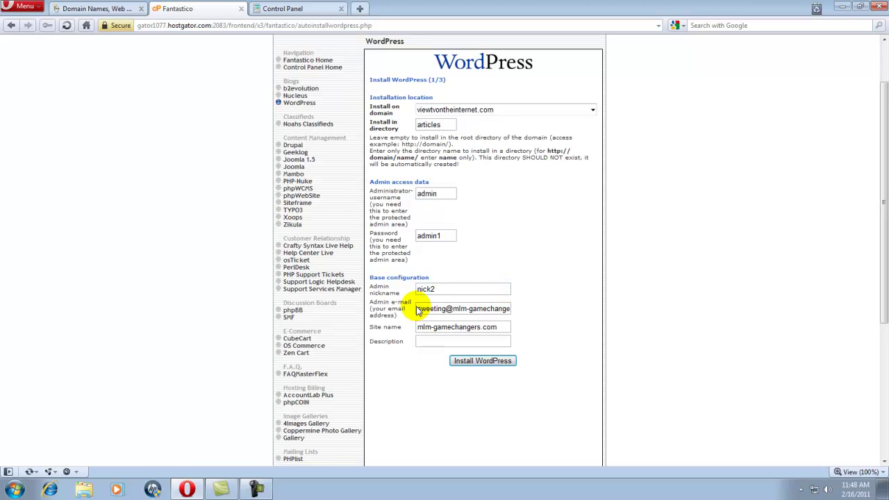
drag(417, 310, 551, 312)
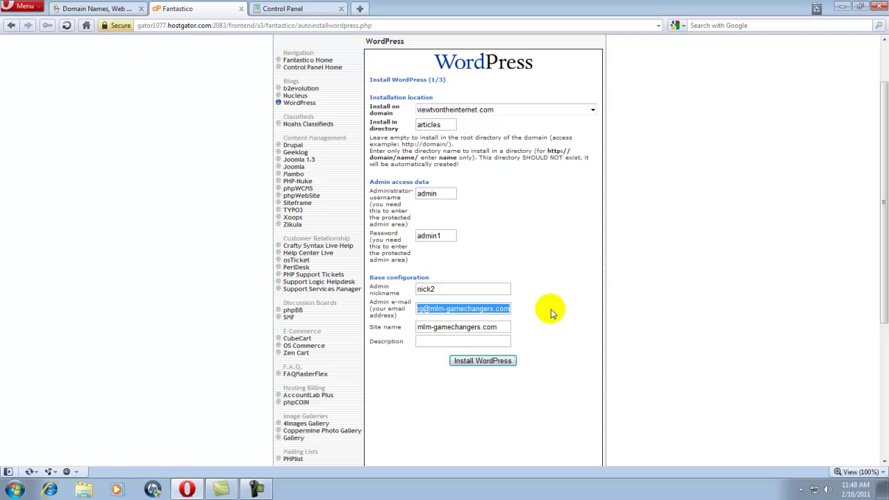
key(Delete)
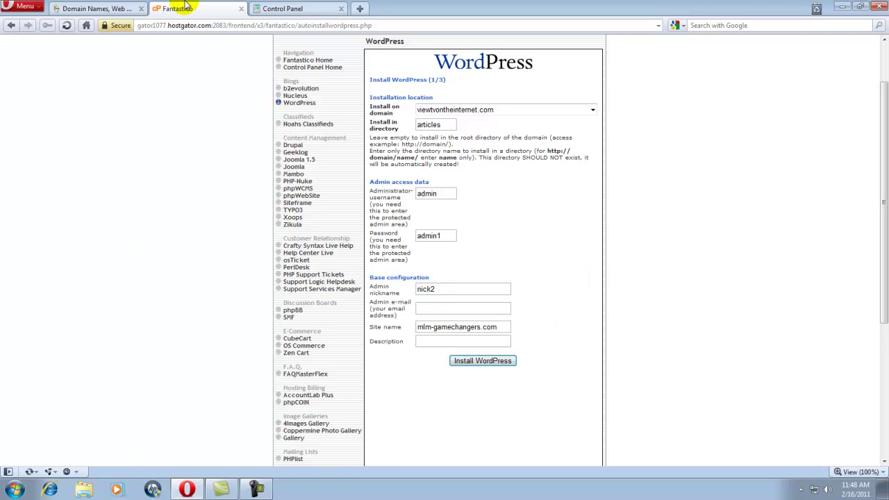
Copy the support e-mail address from the Affiliate links note in Notepad, then minimize Notepad.
click(15, 490)
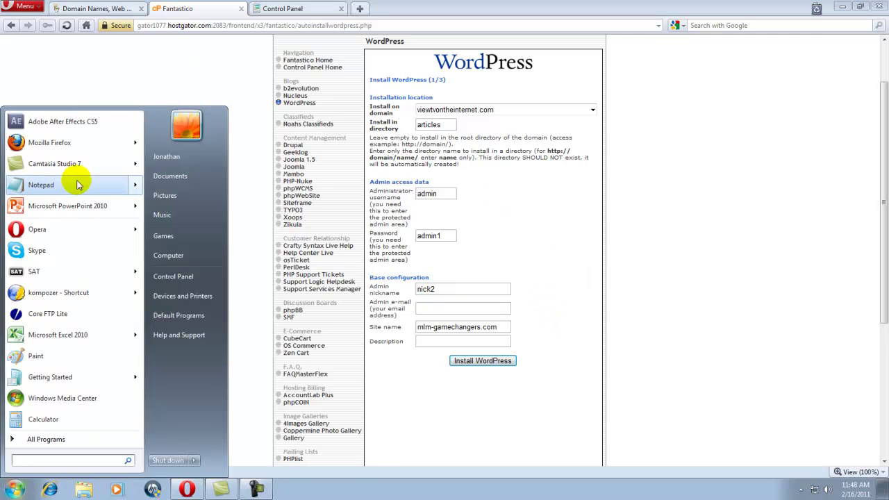
mouse_move(136, 189)
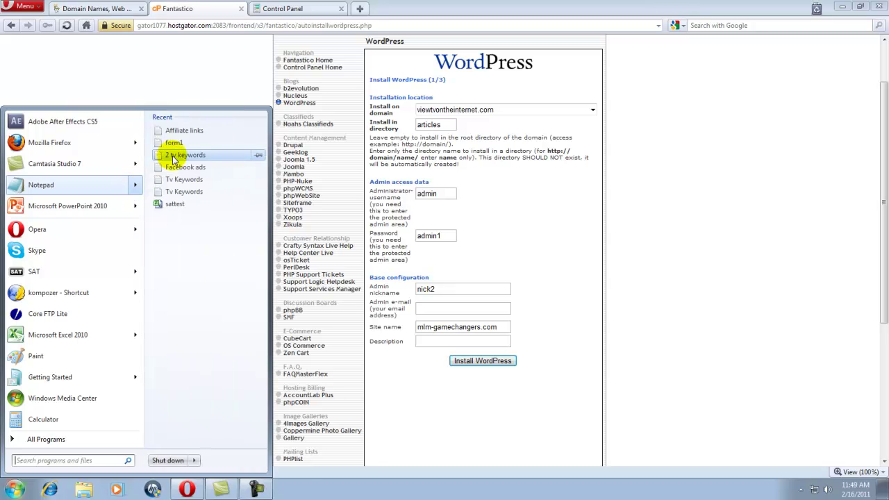
click(177, 130)
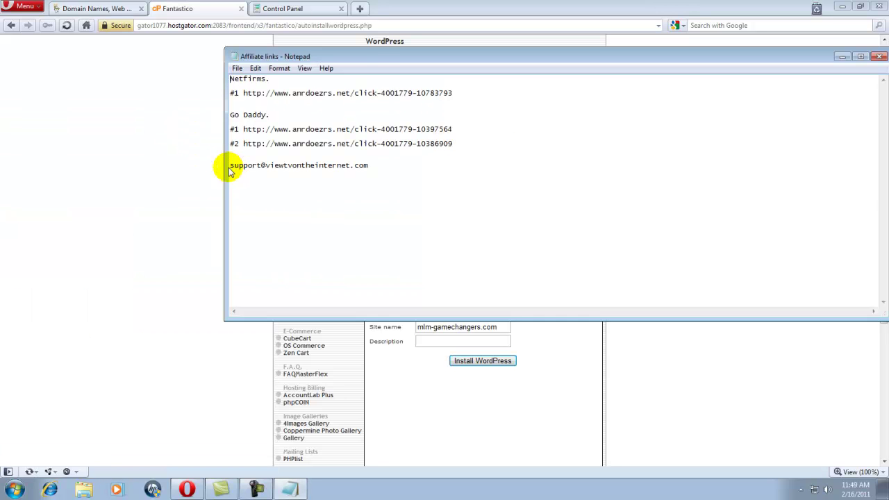
drag(230, 165, 377, 165)
right_click(345, 168)
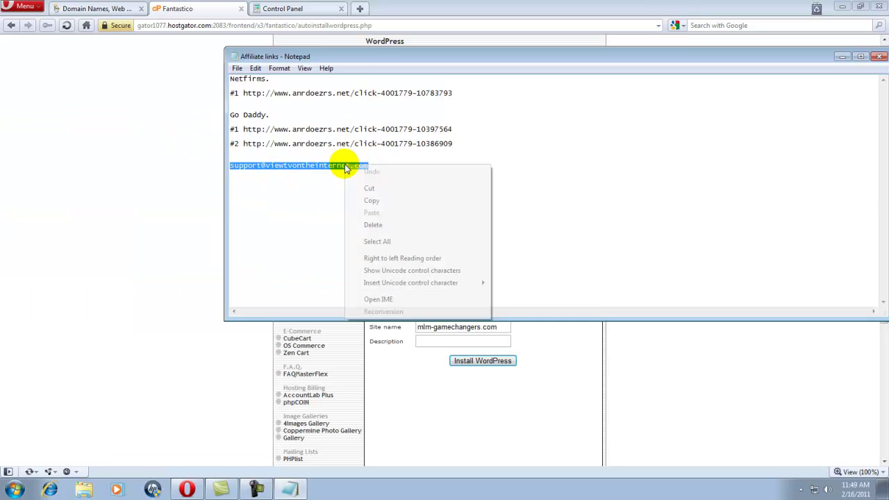
click(373, 201)
click(839, 58)
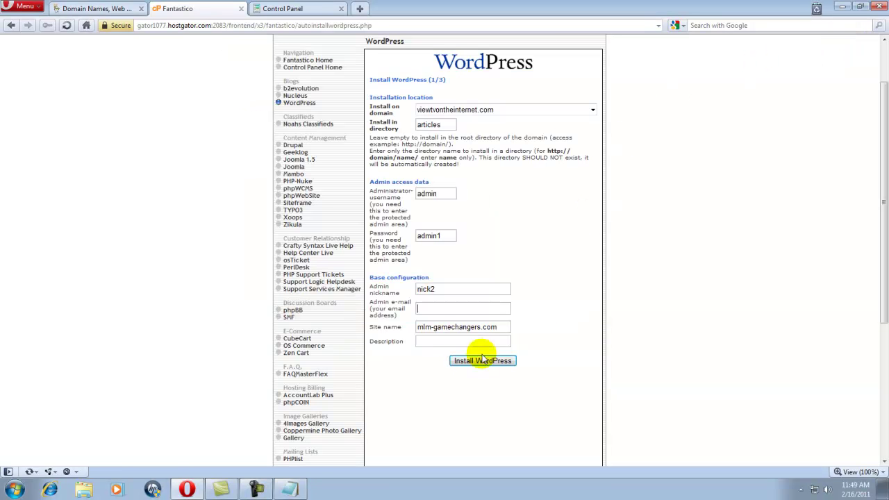
Paste the support address as admin e-mail and set the site name to viewtvontheinternet.com.
right_click(419, 307)
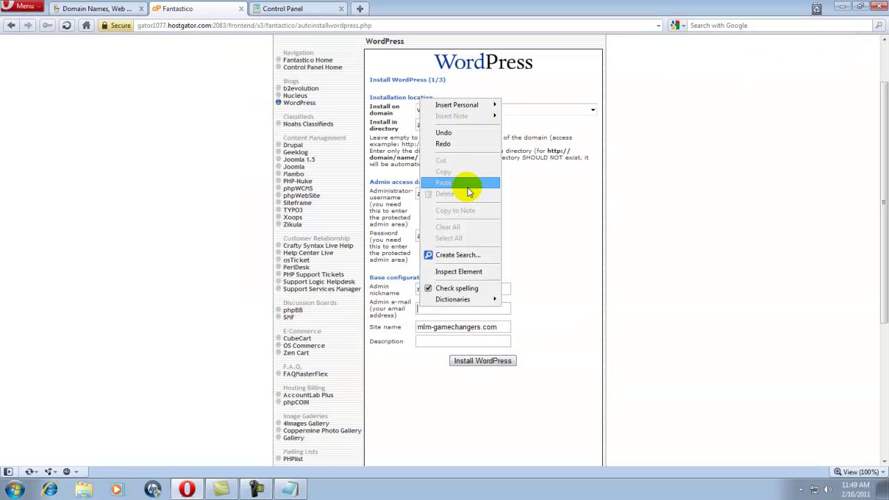
click(466, 184)
drag(501, 326, 409, 318)
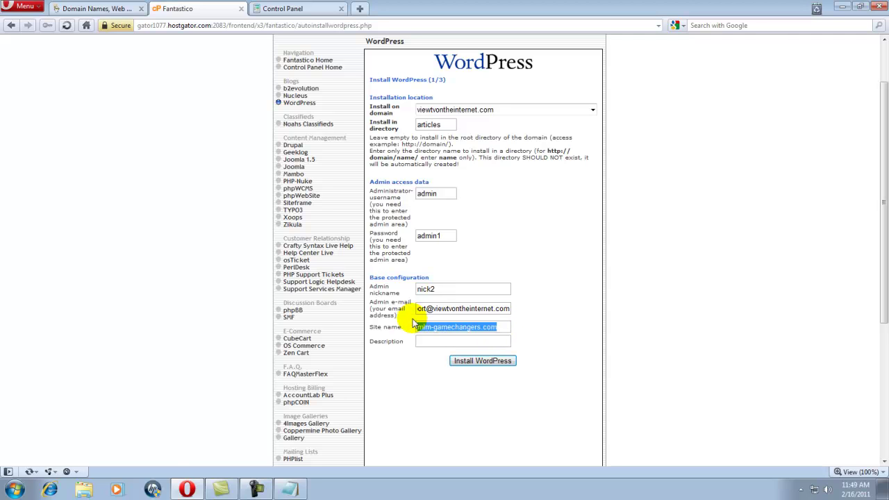
key(BackSpace)
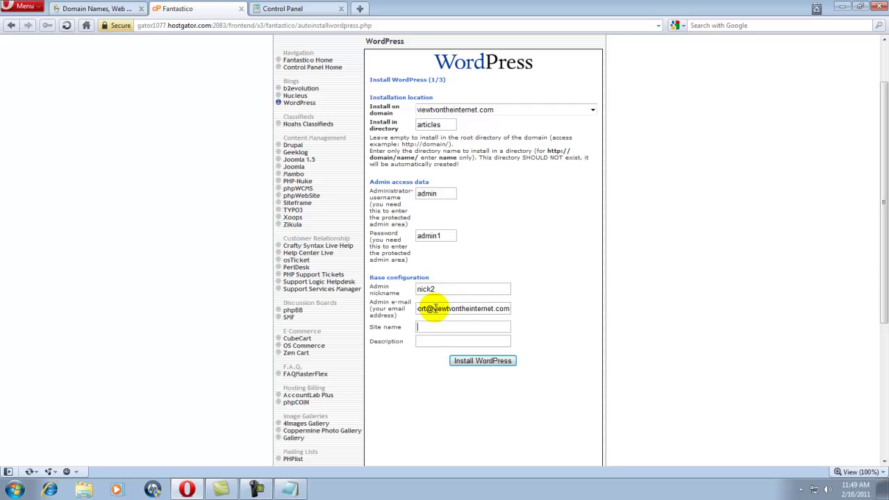
drag(432, 309, 479, 308)
right_click(487, 310)
click(509, 174)
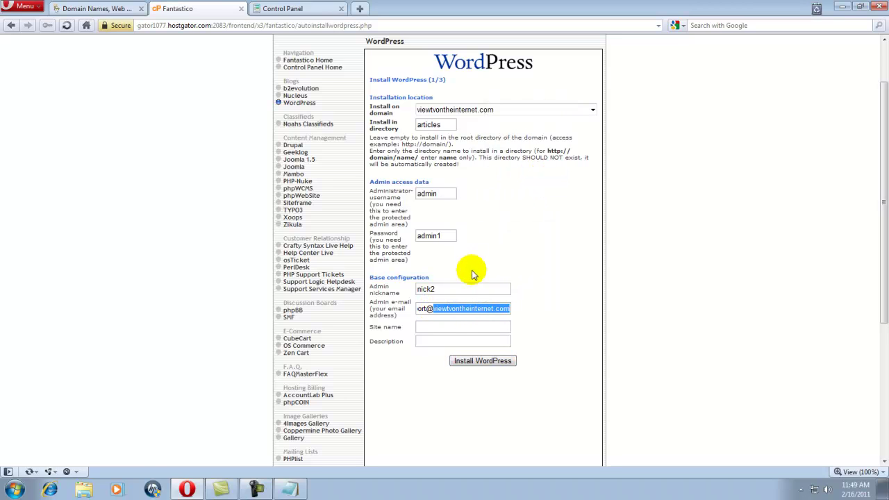
click(444, 326)
right_click(436, 331)
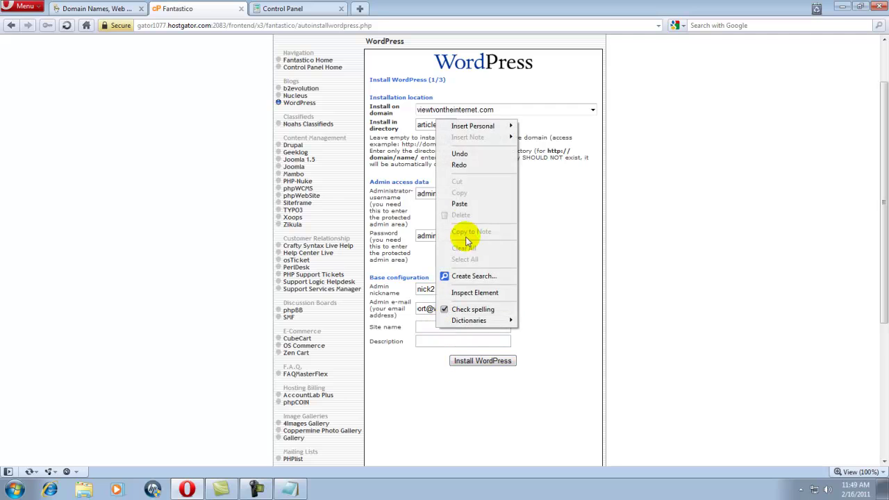
click(470, 202)
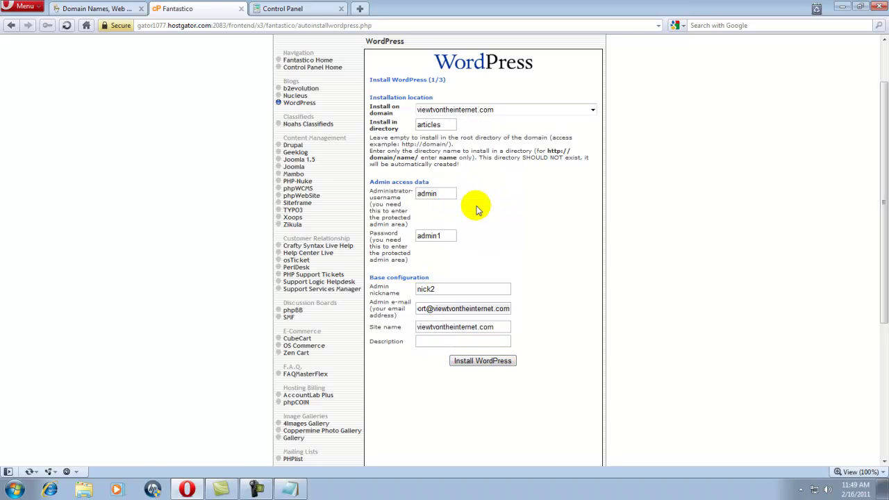
Enter the description 'View tv on the internet live' and submit the WordPress install details.
click(432, 341)
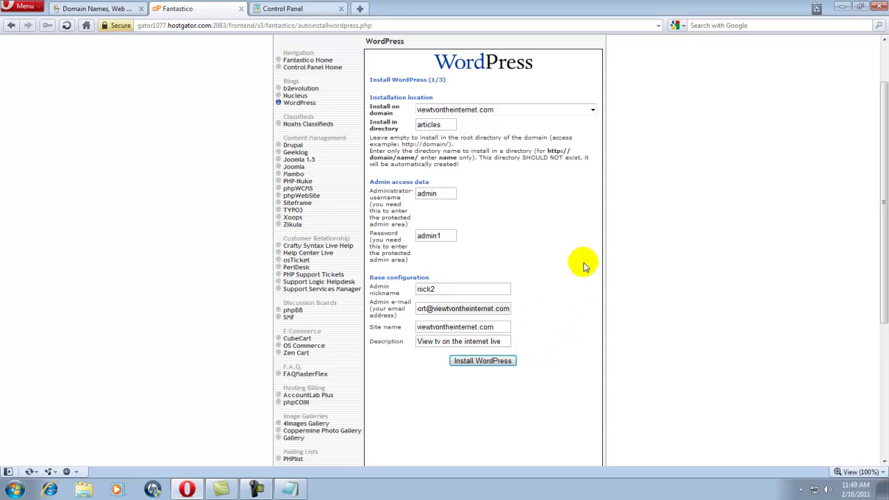
scroll(584, 264, down, 3)
scroll(585, 264, down, 2)
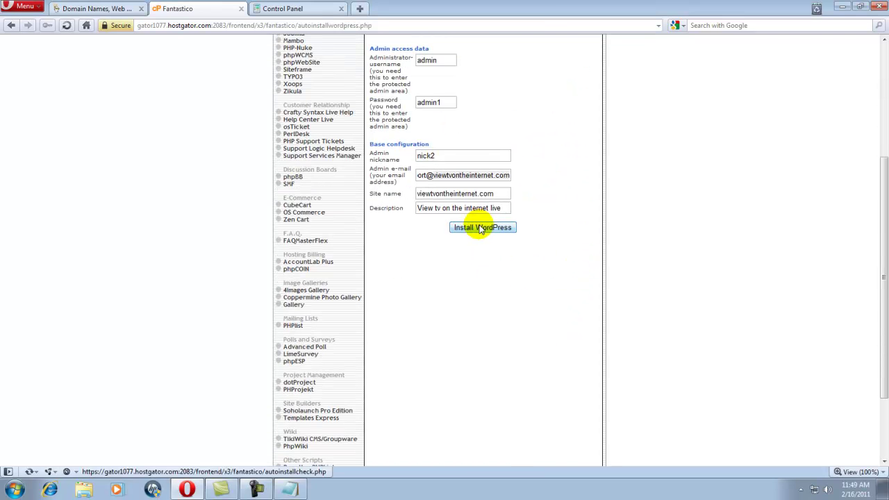
click(481, 228)
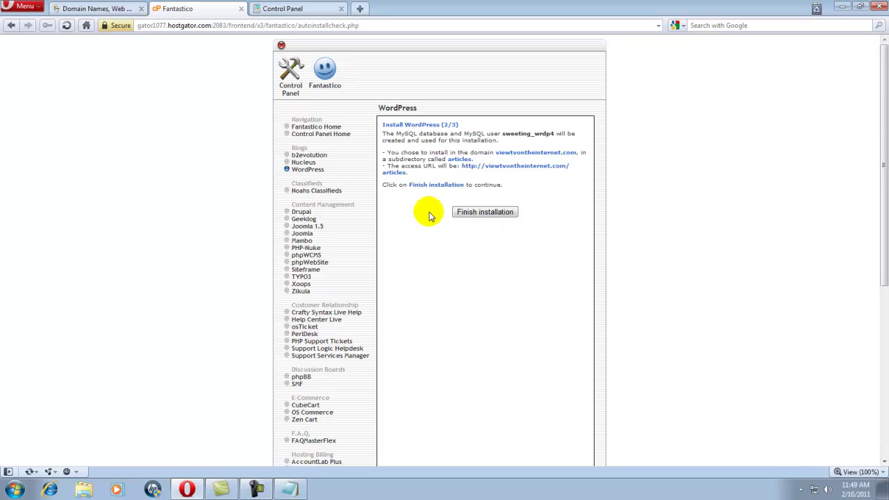
Finish the WordPress install in viewtvontheinternet.com/articles and review the step 3/3 confirmation page.
click(498, 214)
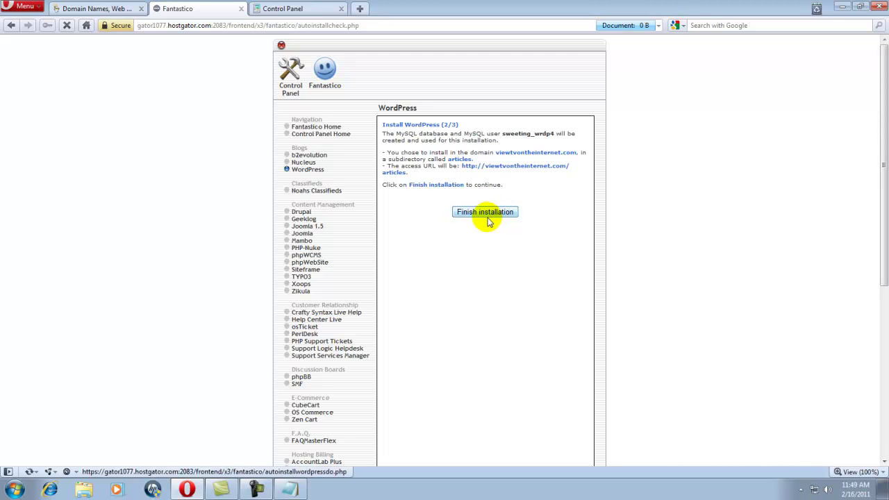
scroll(490, 222, down, 3)
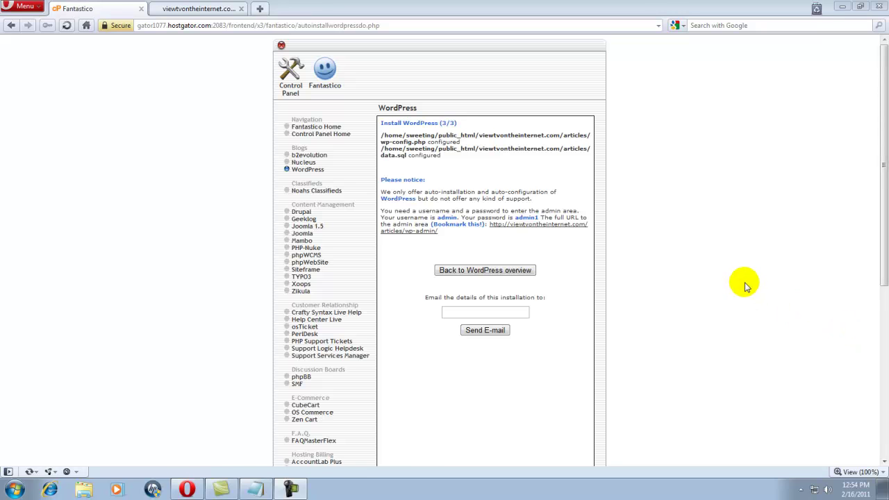
Follow the wp-admin link and log in with the admin username and account password.
click(558, 224)
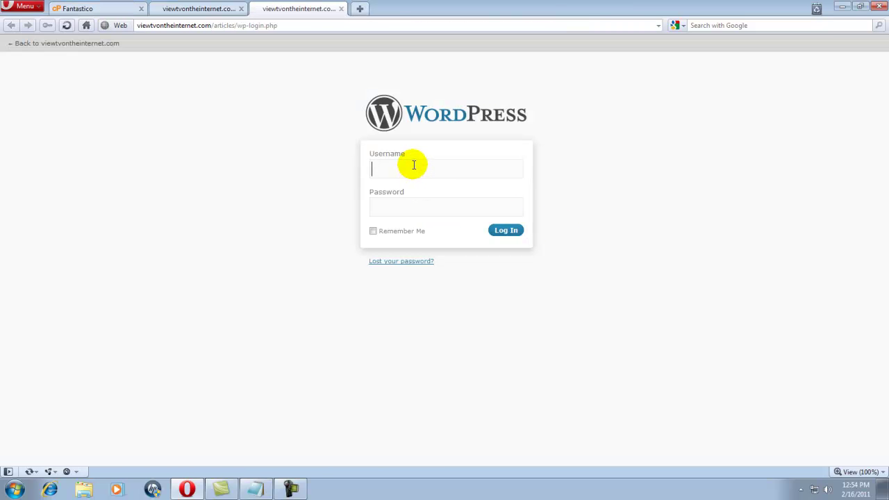
text(admin)
click(406, 207)
text(*)
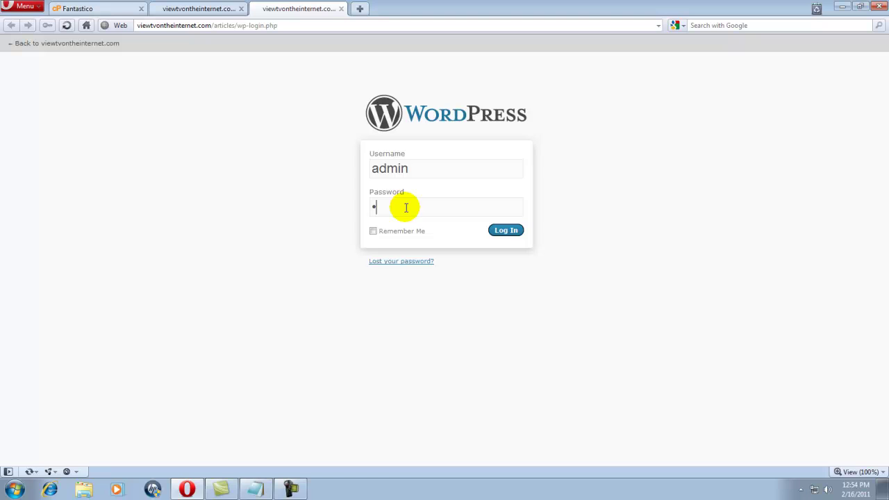
text(*****)
click(505, 230)
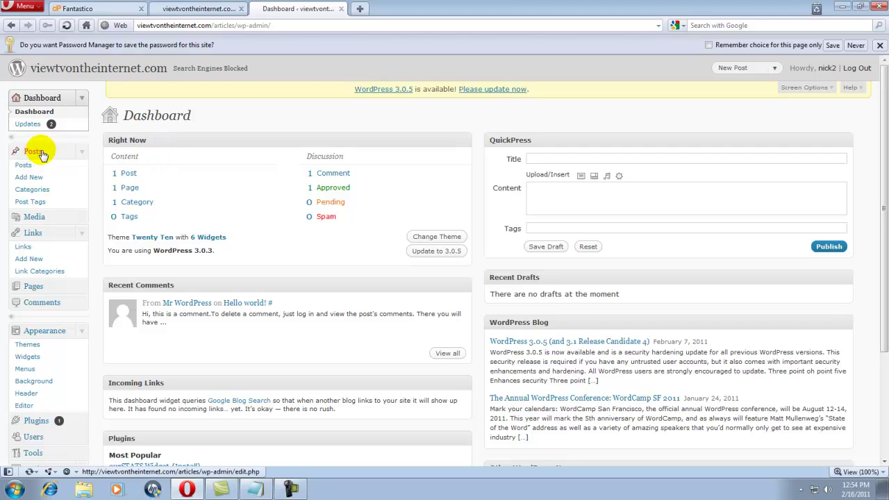
View the Hello world! post from the Posts list, scroll through it, and return to Posts.
click(31, 169)
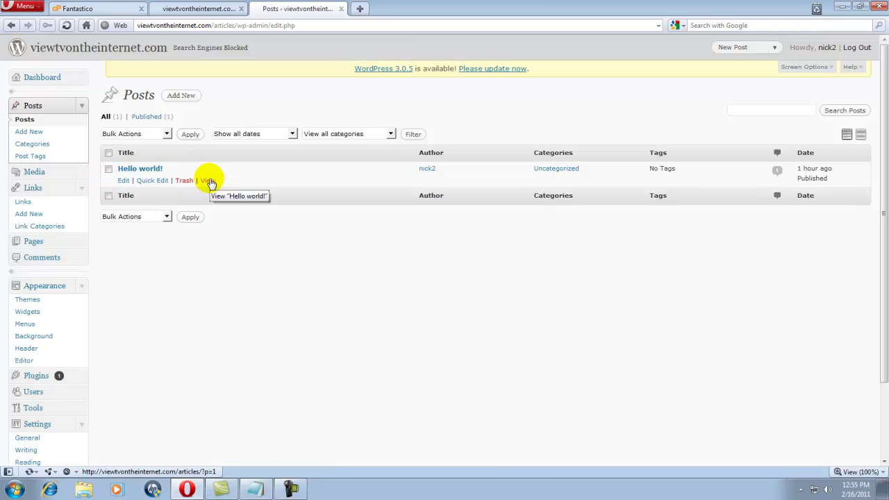
click(208, 181)
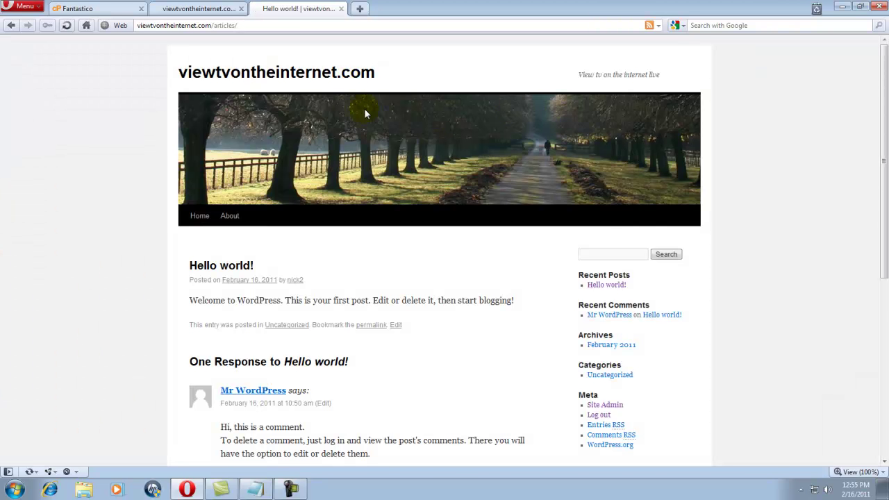
scroll(391, 131, down, 2)
scroll(393, 135, down, 2)
scroll(396, 141, up, 1)
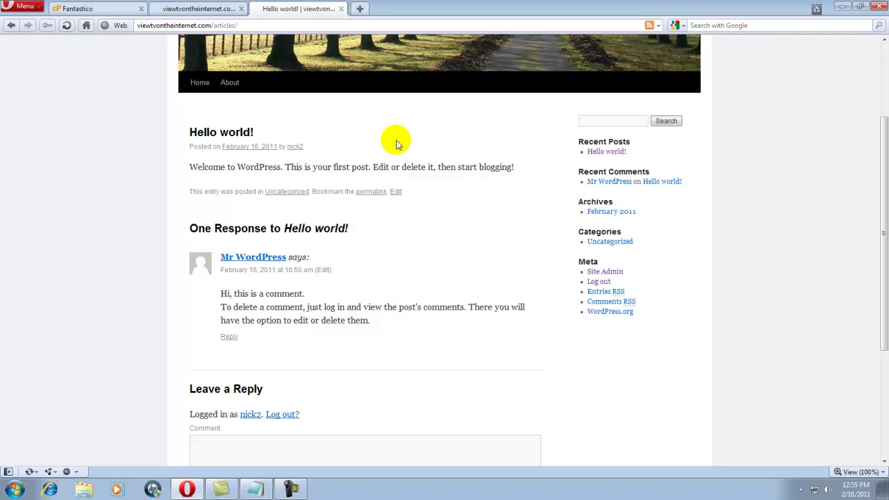
scroll(397, 141, up, 3)
scroll(403, 142, down, 1)
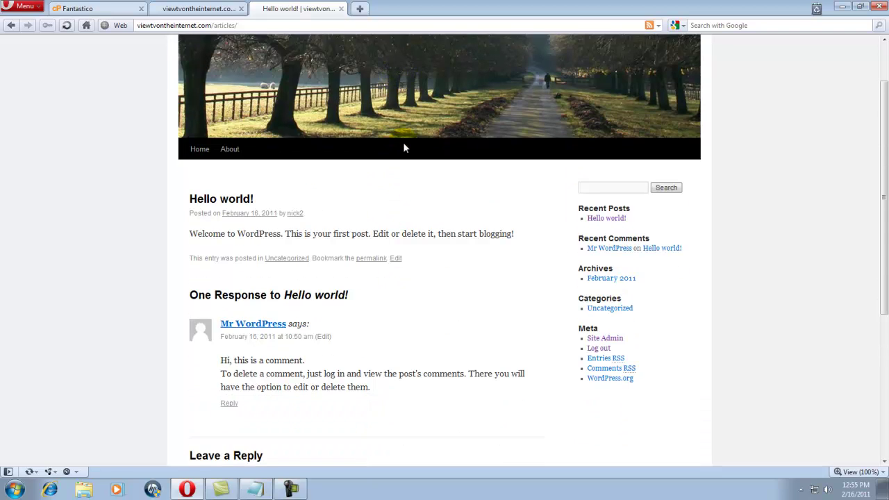
scroll(403, 141, down, 4)
scroll(403, 143, up, 4)
scroll(397, 137, up, 2)
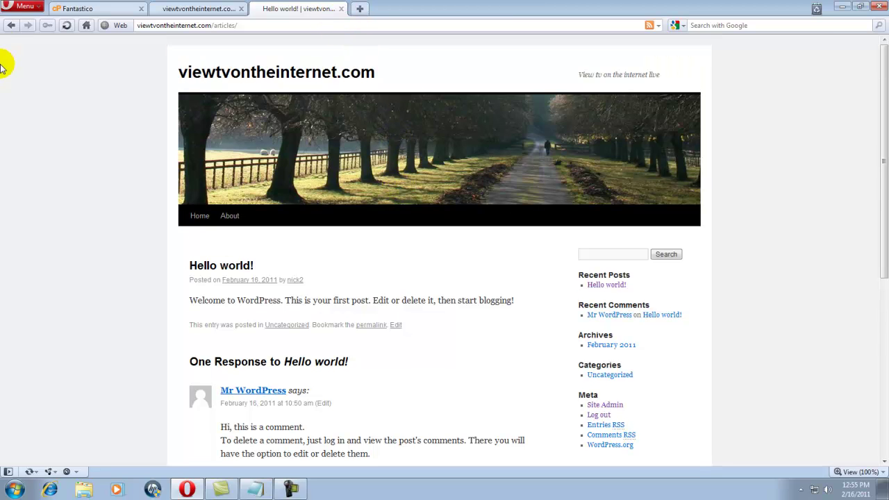
click(9, 27)
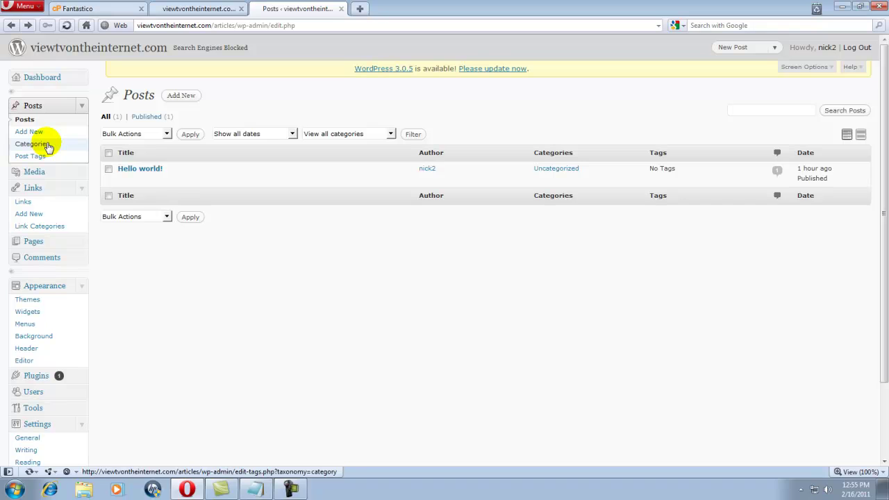
Edit the Uncategorized category and rename it 'internet tv'.
click(47, 146)
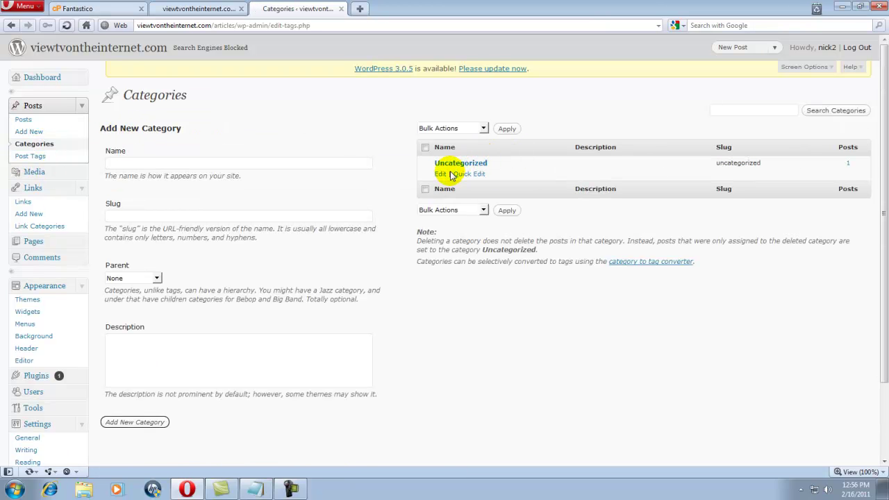
click(442, 174)
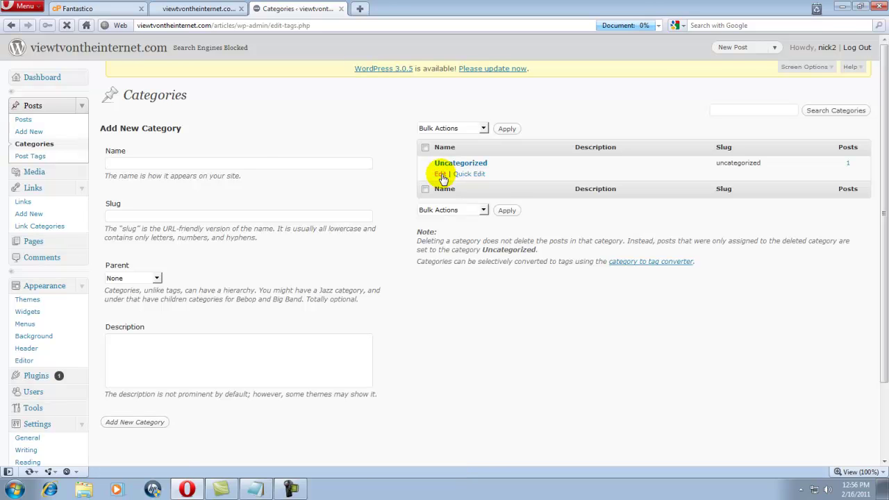
drag(308, 120, 206, 121)
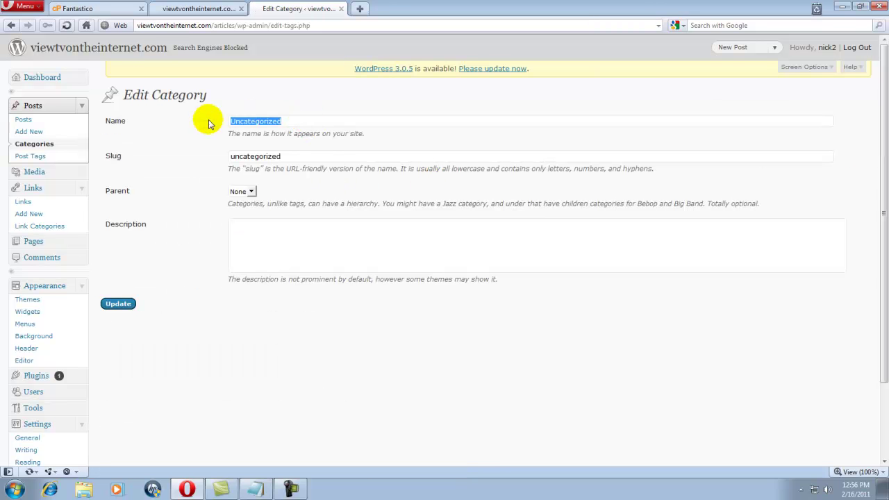
key(BackSpace)
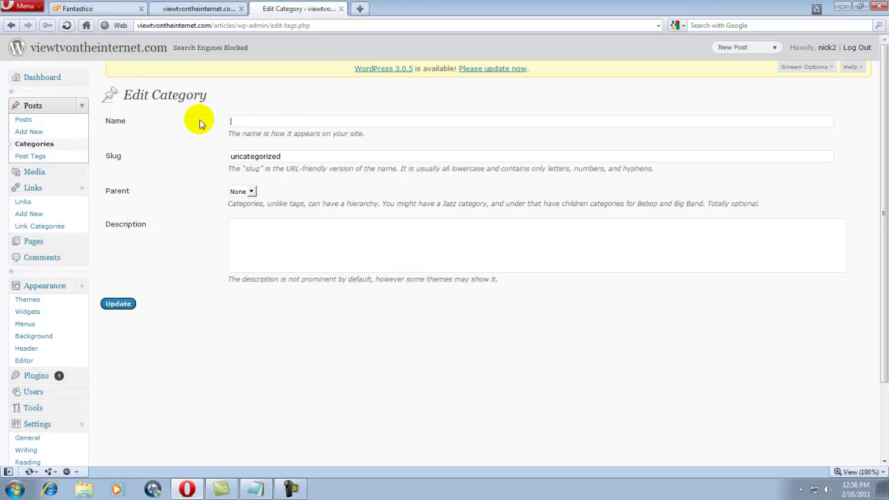
text(internet tv)
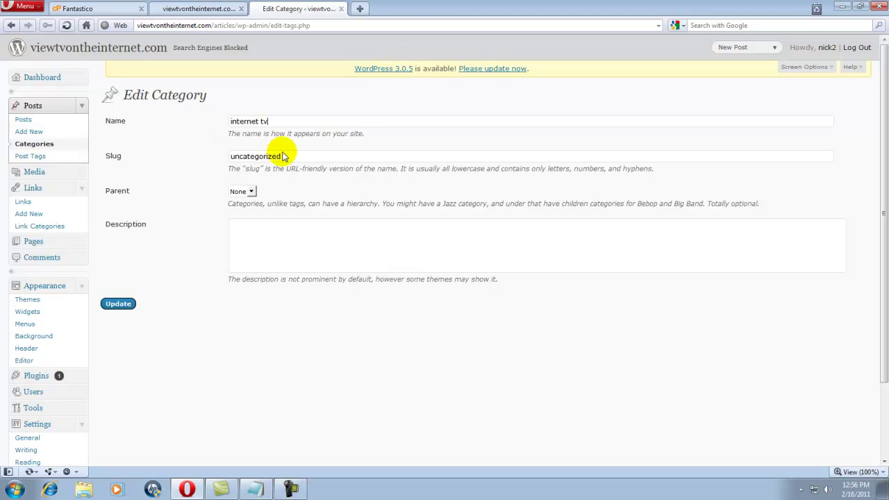
Change the category slug to 'stream-tv' and save the update.
drag(284, 153, 185, 145)
key(BackSpace)
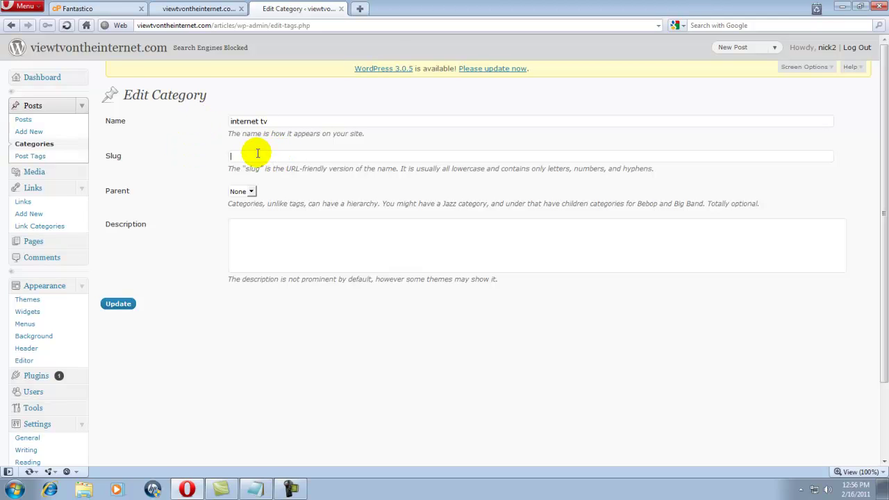
text(online tv)
drag(251, 156, 224, 155)
key(BackSpace)
text(stream tv)
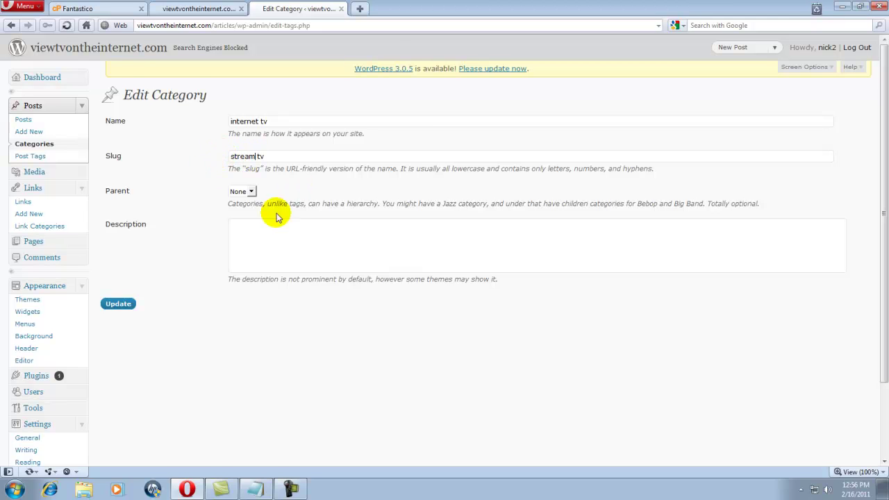
click(119, 309)
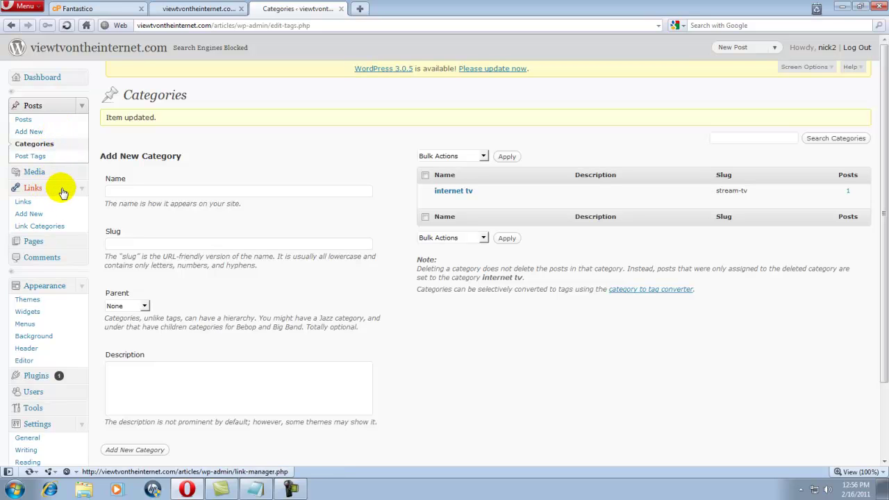
Select all the default blogroll links, including Documentation, Plugins, Themes and WordPress Blog.
click(23, 201)
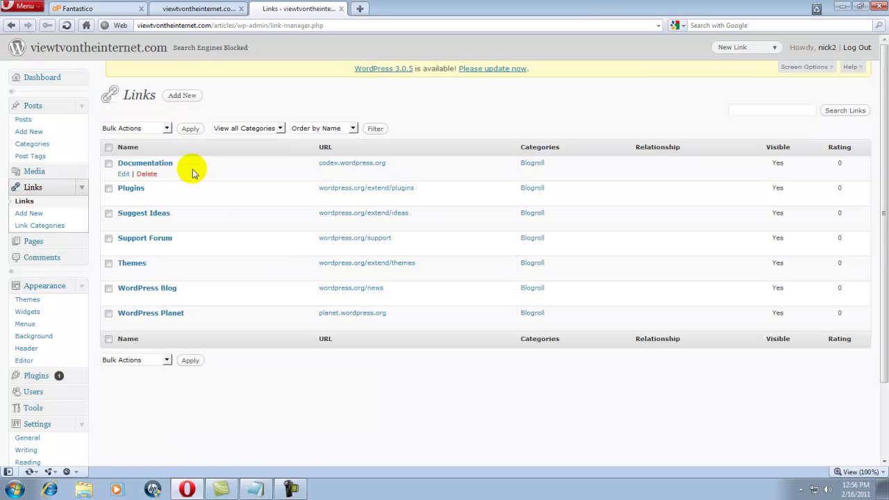
click(108, 163)
click(108, 189)
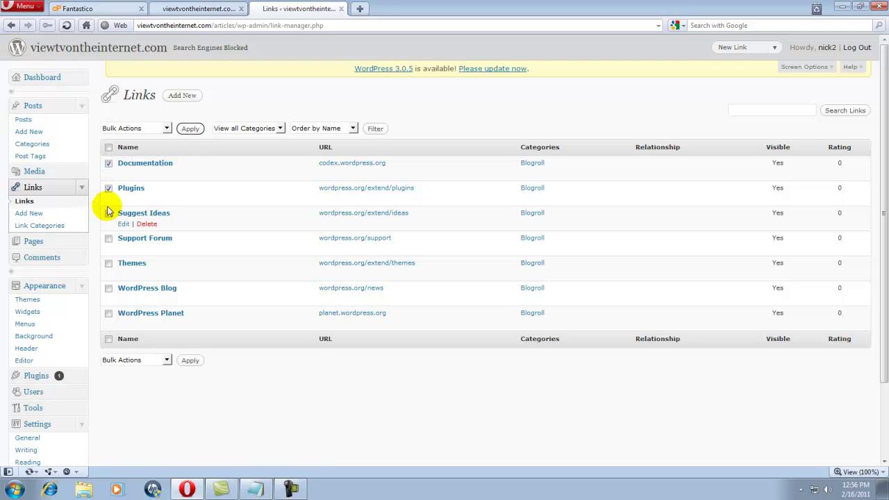
click(109, 213)
click(108, 238)
click(109, 264)
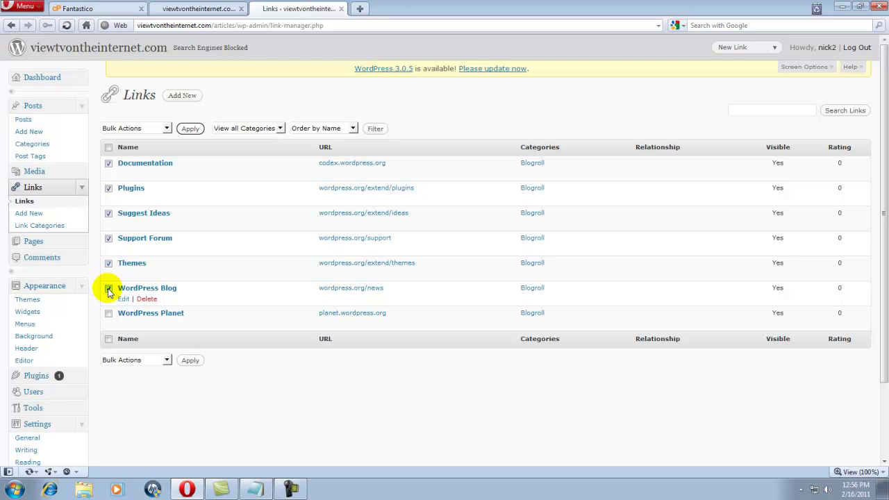
click(108, 314)
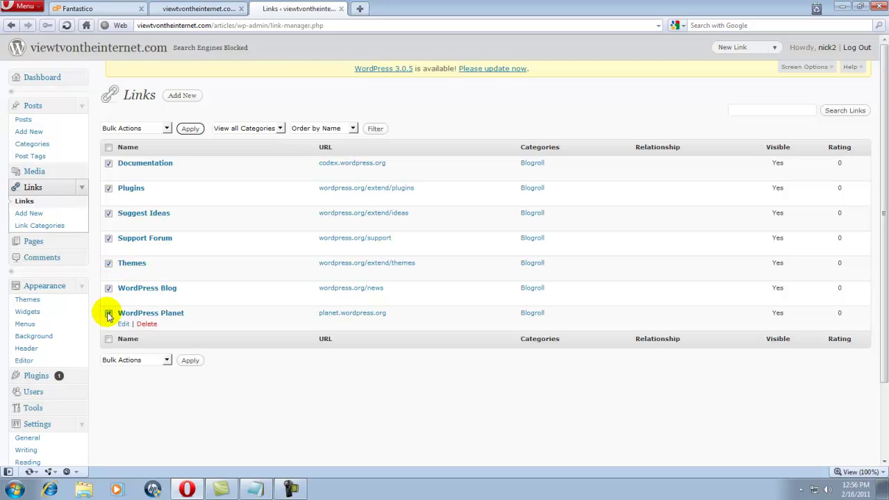
click(109, 149)
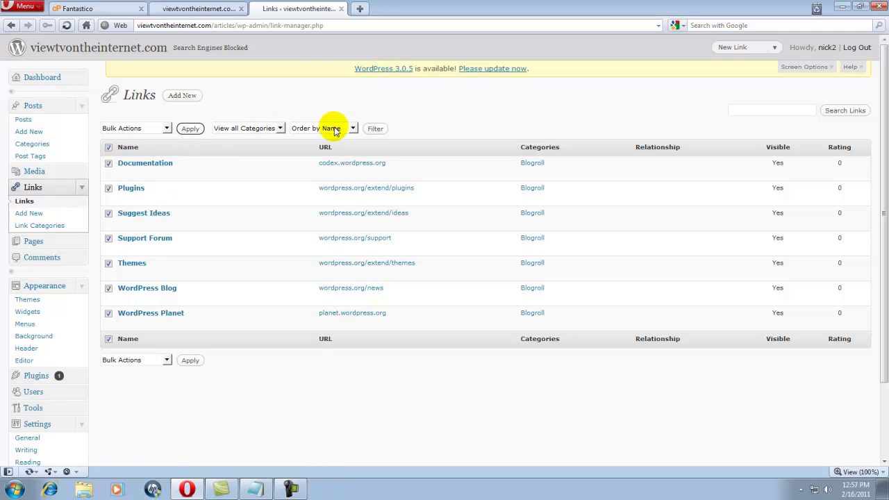
Delete the selected links with the Delete bulk action and check the emptied list.
click(167, 130)
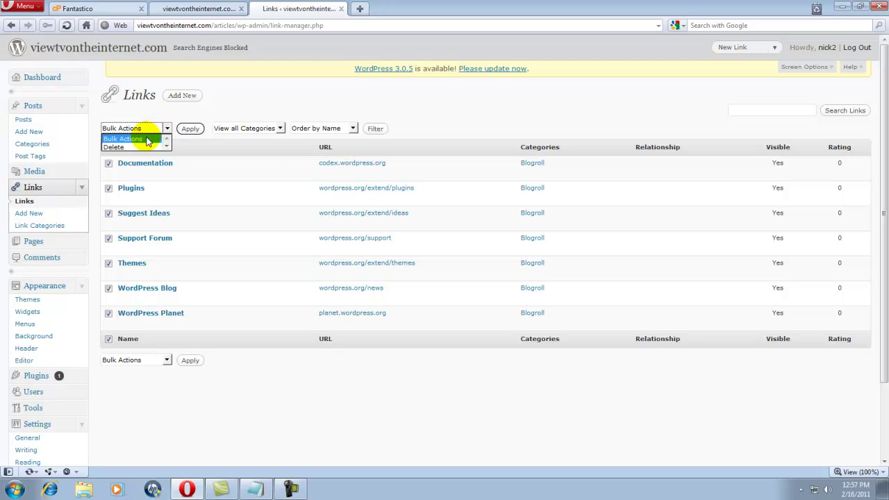
click(145, 147)
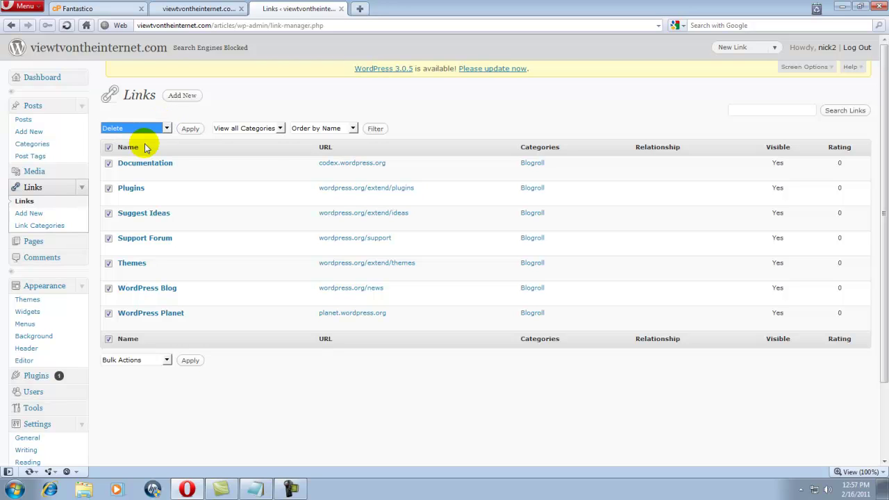
click(184, 131)
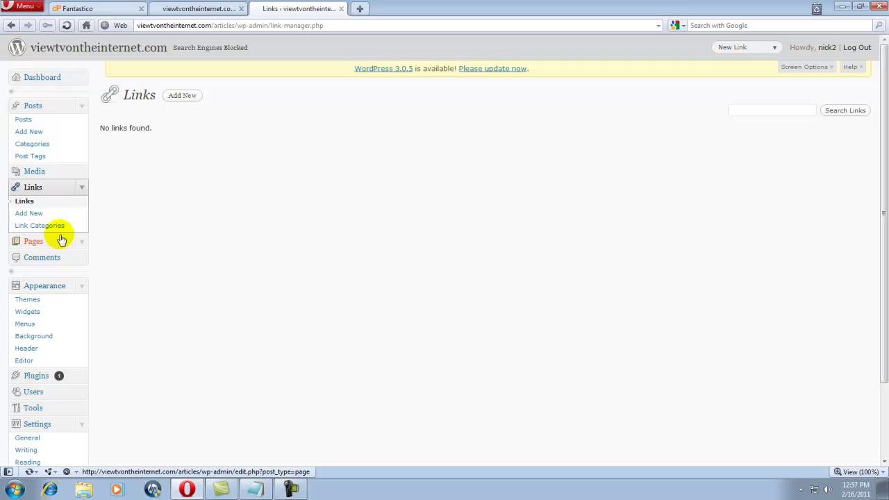
scroll(61, 240, down, 2)
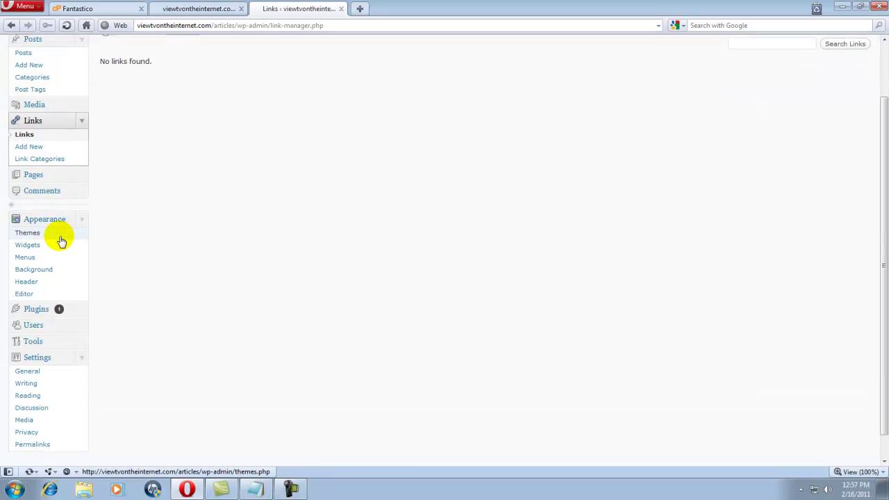
scroll(60, 102, up, 1)
scroll(61, 104, down, 1)
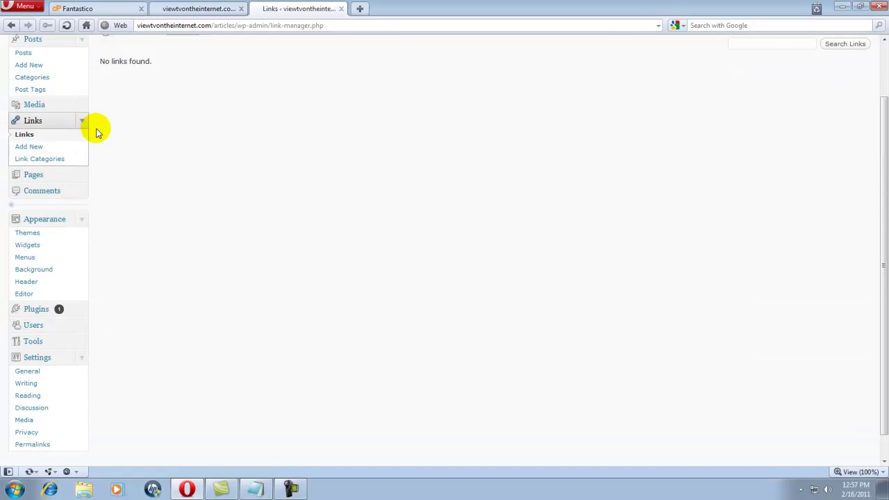
click(42, 327)
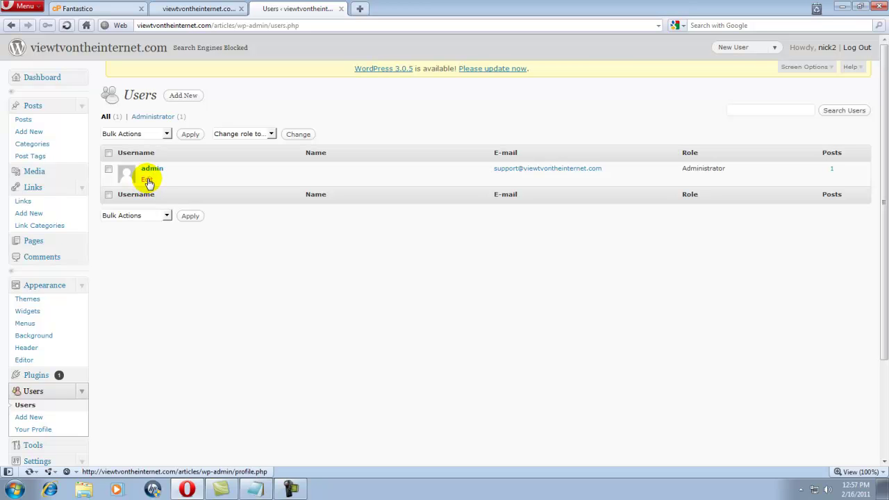
Scroll the Users list showing the single Administrator account, then go to General Settings.
scroll(122, 208, down, 3)
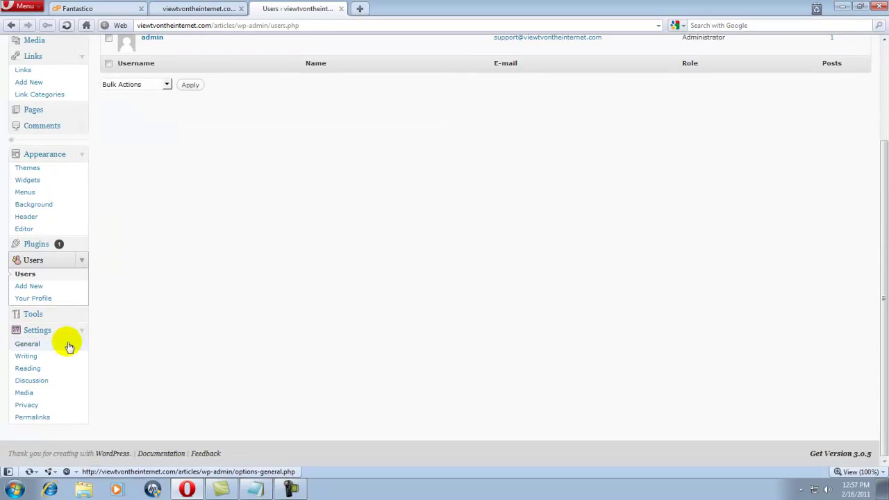
click(28, 344)
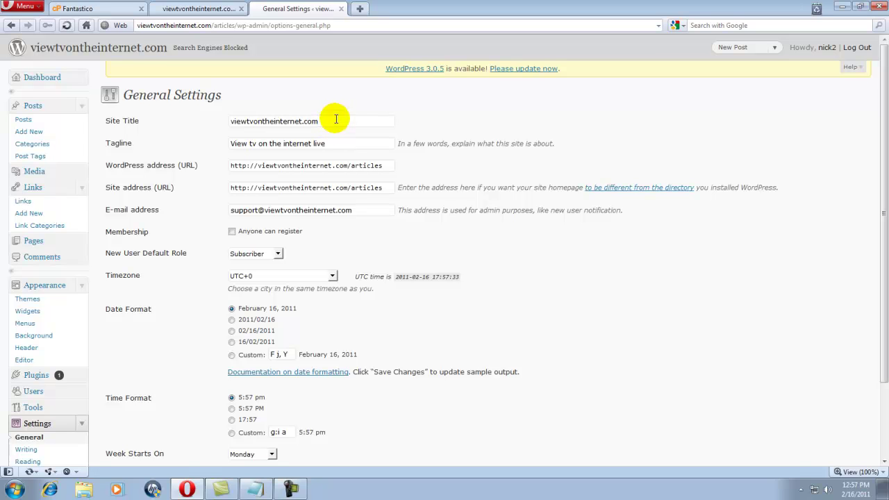
Change the site title to 'Stream and View live tv on the internet'.
drag(337, 119, 210, 120)
key(BackSpace)
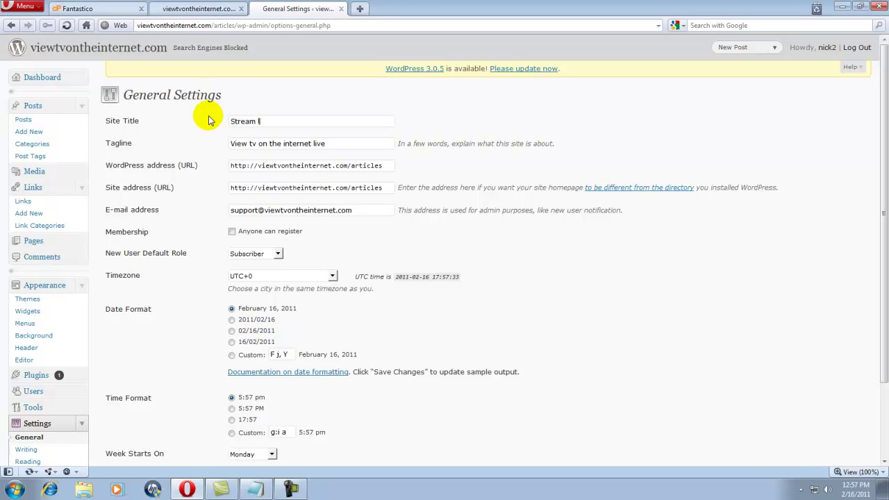
text(ve tv on the internet)
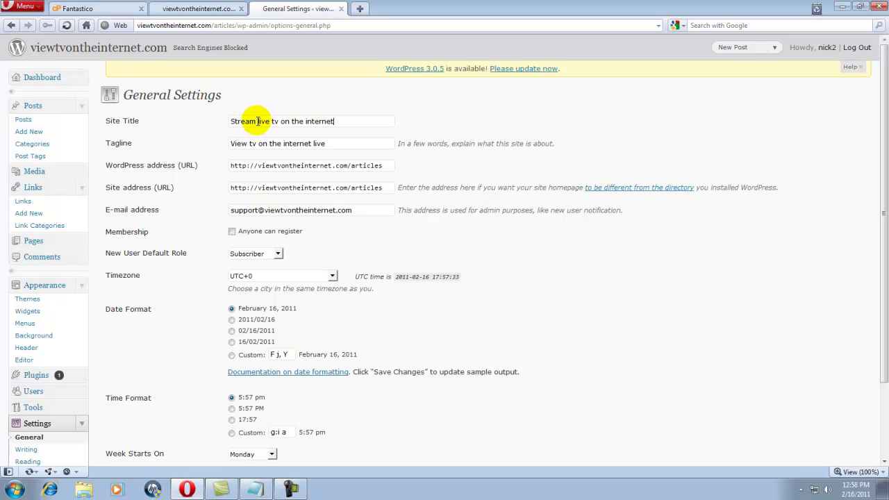
click(259, 122)
text(and View)
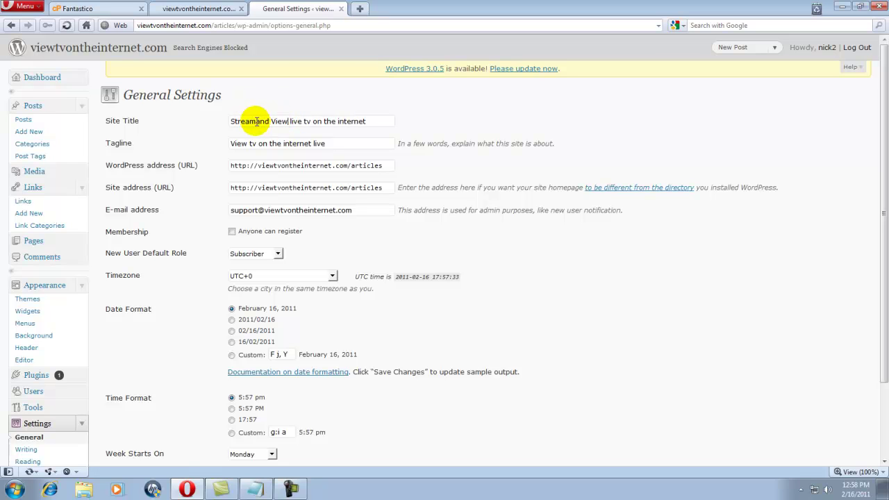
click(256, 121)
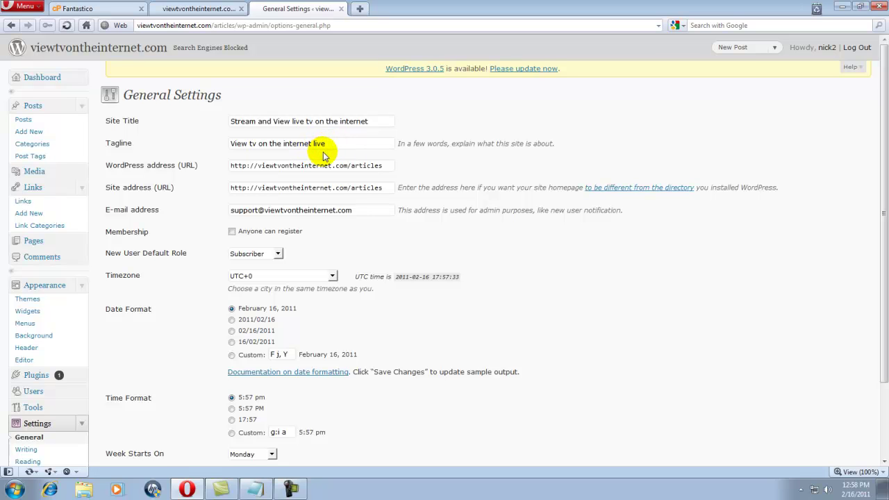
Set the tagline to 'View tv on the internet instantly' and save the general settings.
click(328, 144)
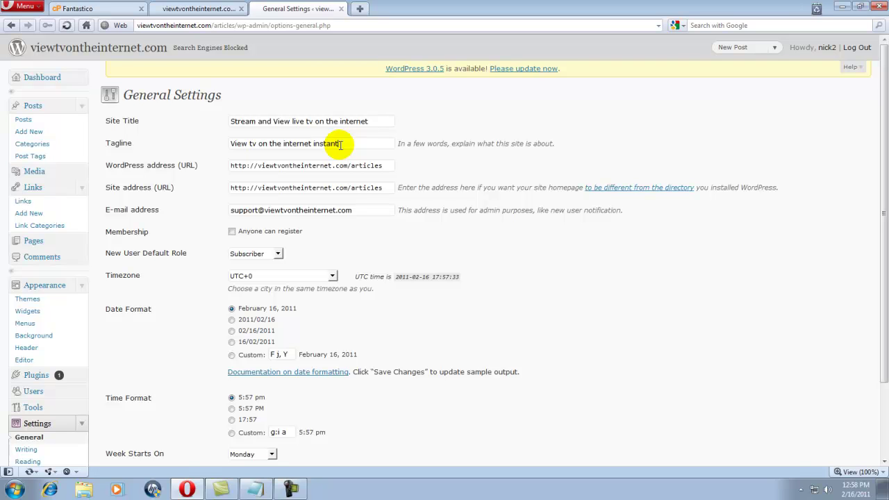
text(instantly)
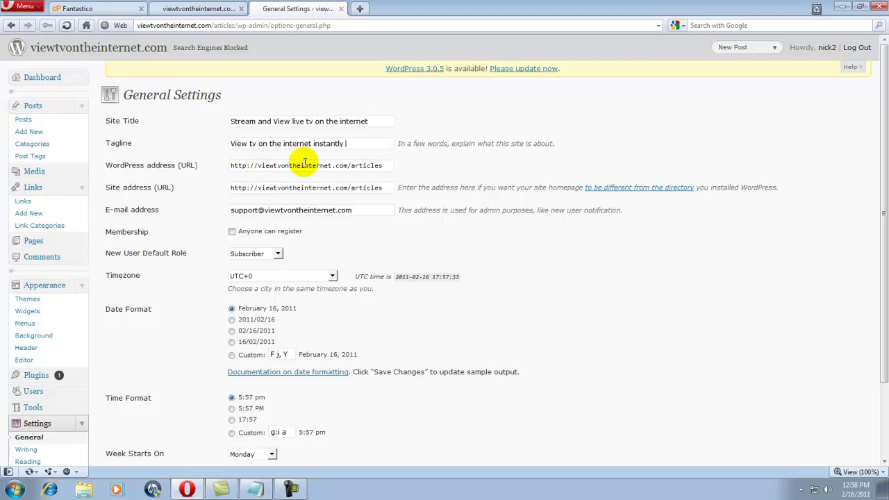
scroll(355, 175, down, 2)
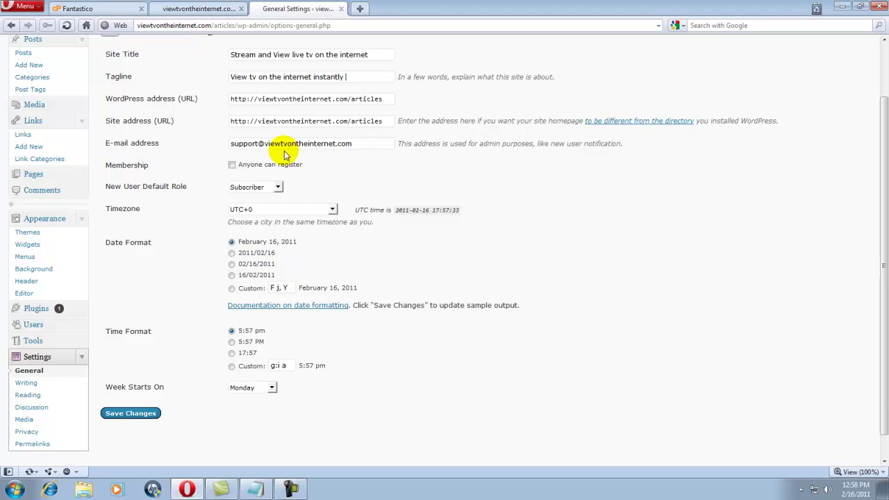
click(141, 417)
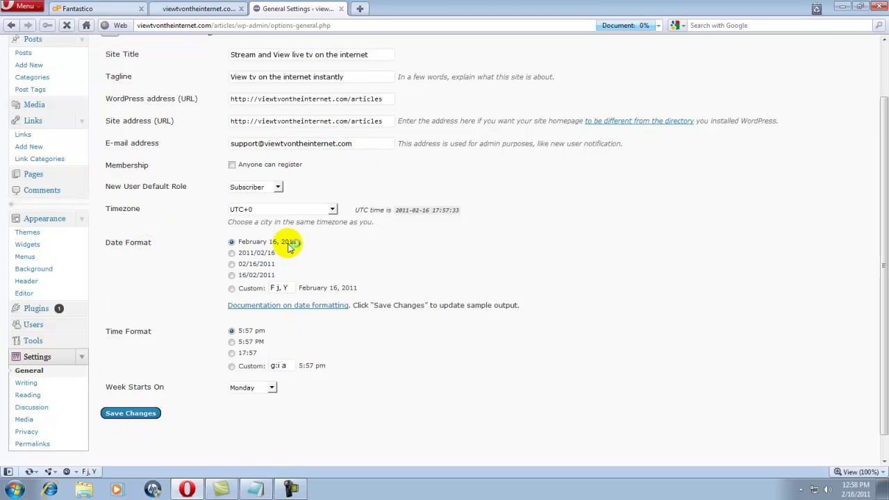
scroll(182, 335, down, 2)
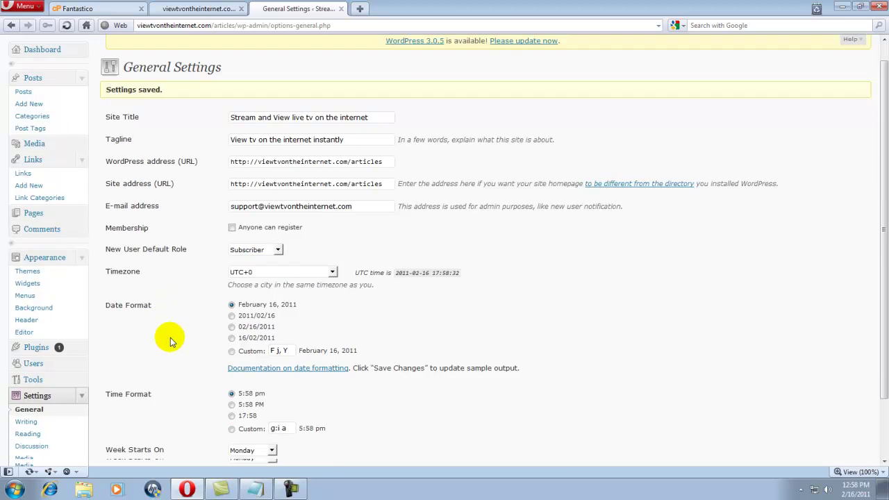
scroll(169, 336, down, 1)
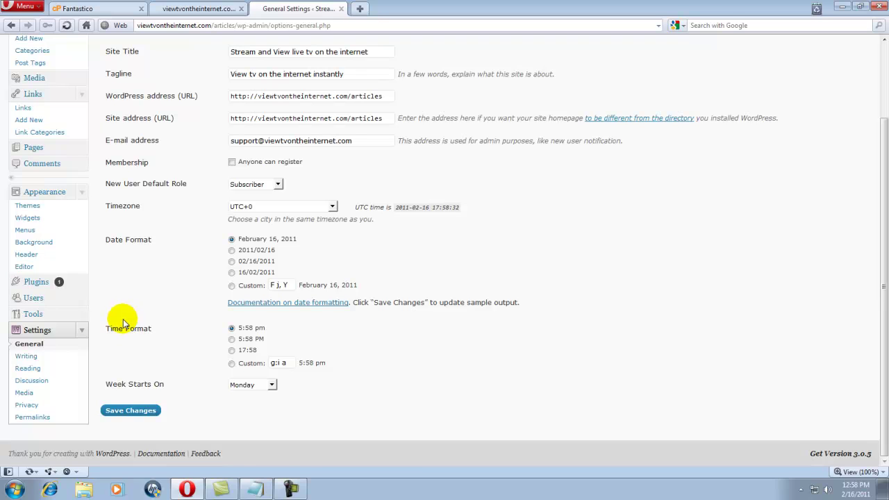
click(37, 359)
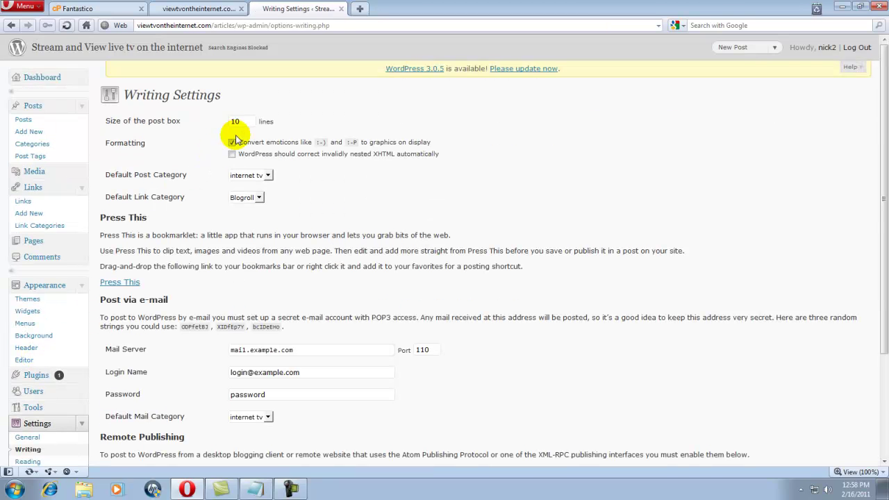
Scroll through the Writing Settings page, then move on to Reading Settings.
scroll(282, 194, down, 3)
scroll(283, 199, up, 3)
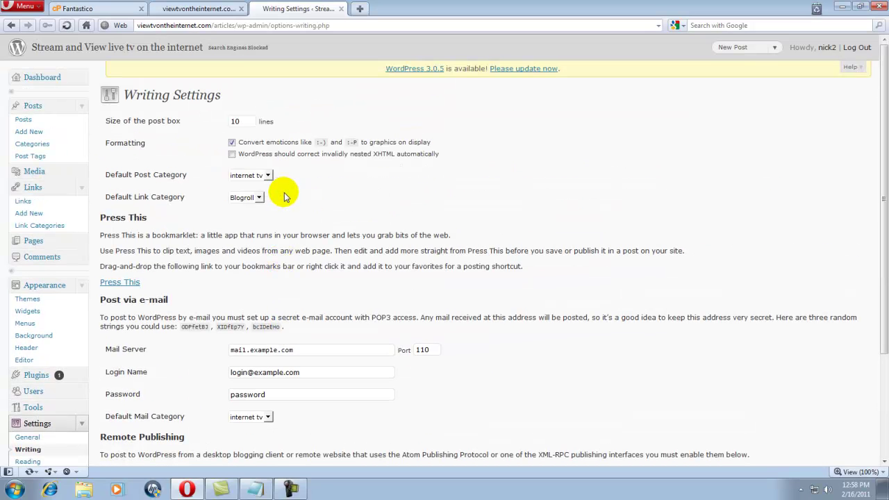
scroll(259, 139, down, 3)
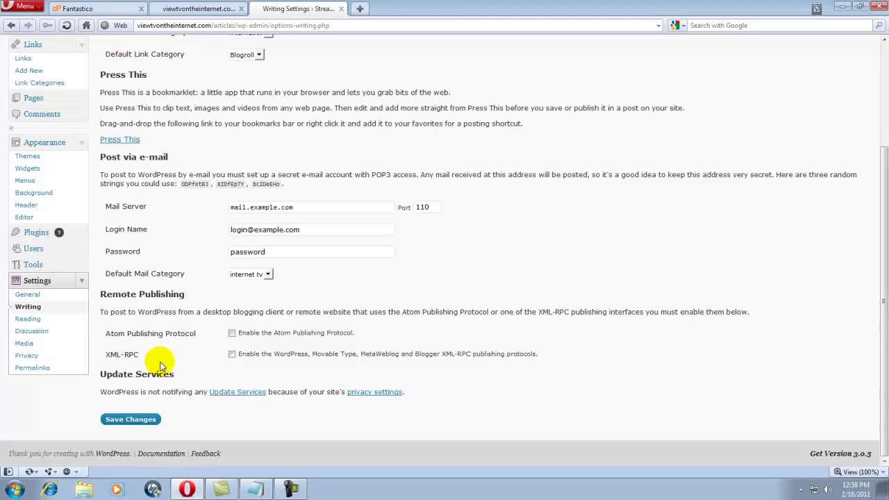
click(39, 324)
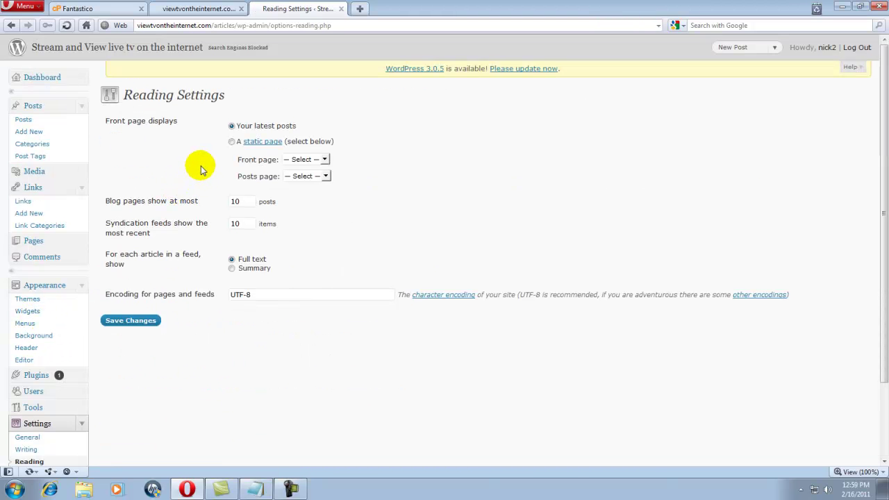
Show 1 post per blog page and 2 full-text feed items, and save the reading settings.
click(244, 202)
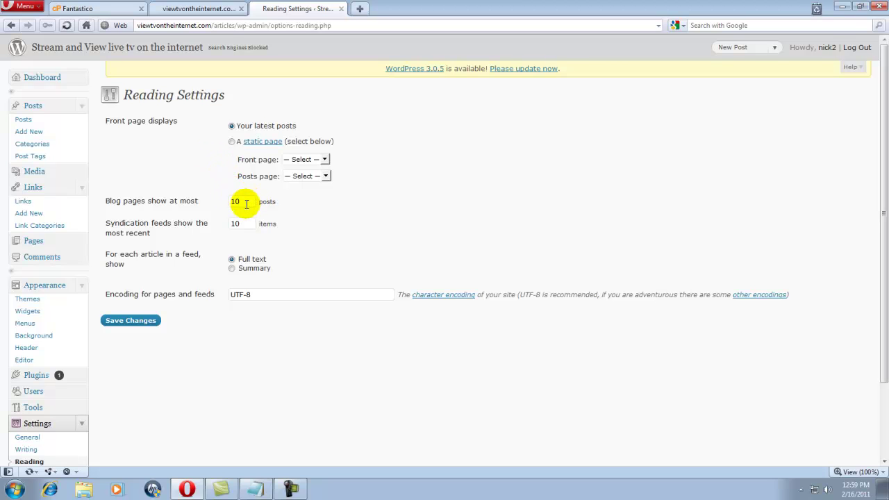
key(BackSpace)
key(BackSpace)
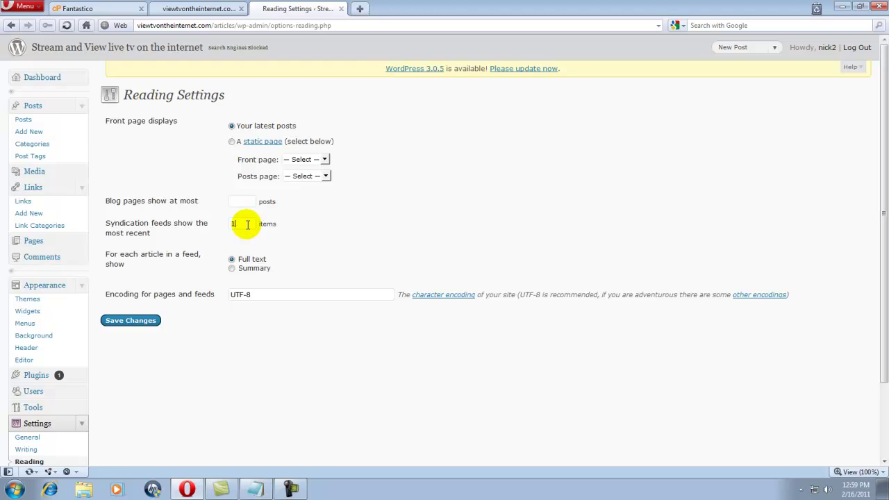
click(236, 203)
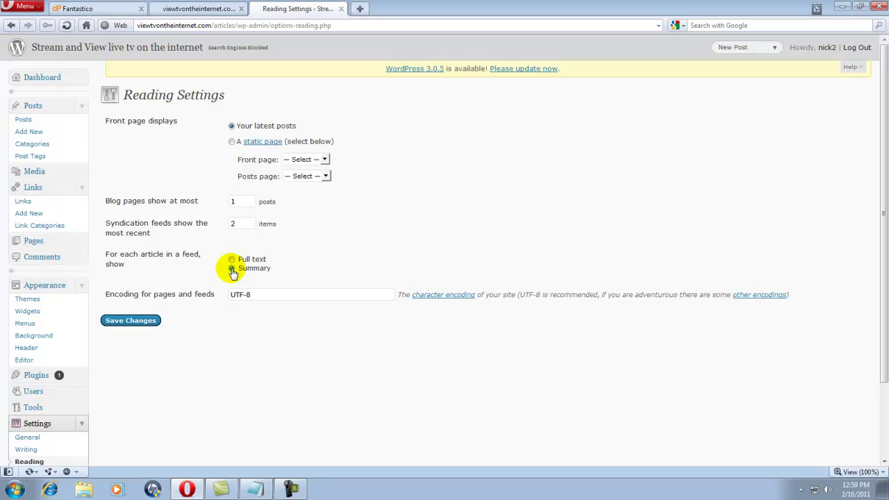
click(232, 270)
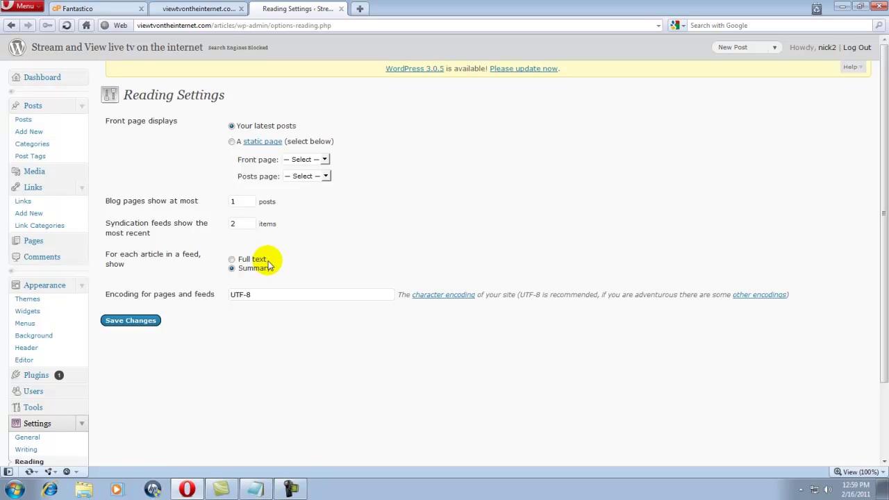
click(232, 260)
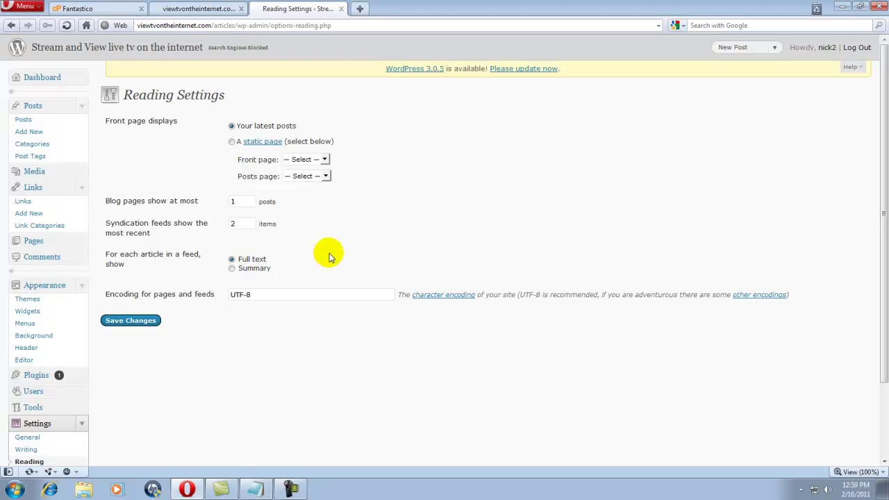
click(139, 321)
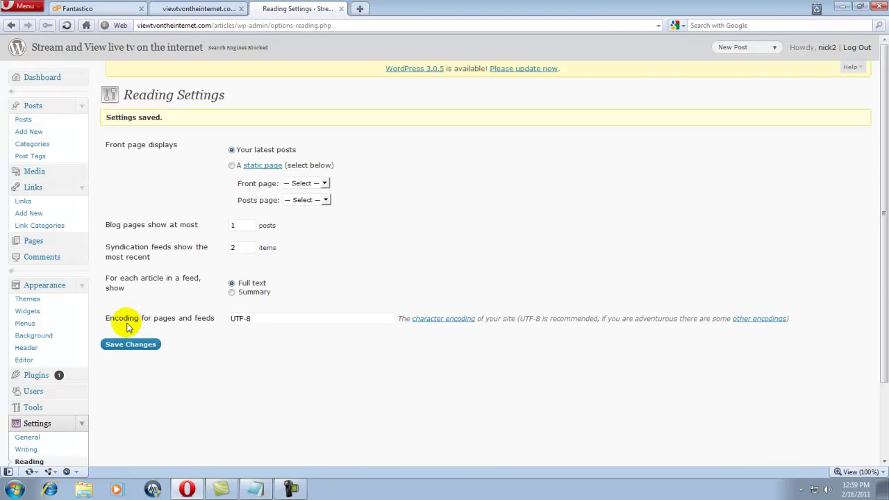
scroll(118, 327, down, 3)
click(45, 381)
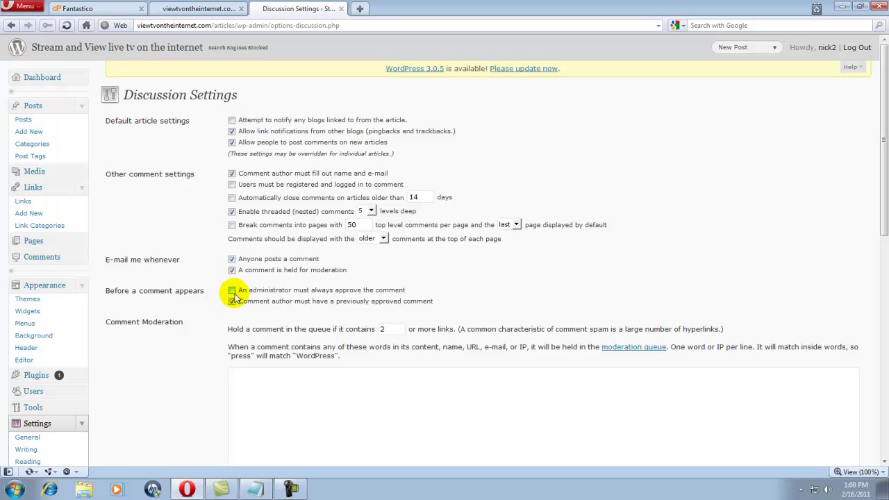
Tick 'An administrator must always approve the comment', then go to Privacy settings.
click(232, 290)
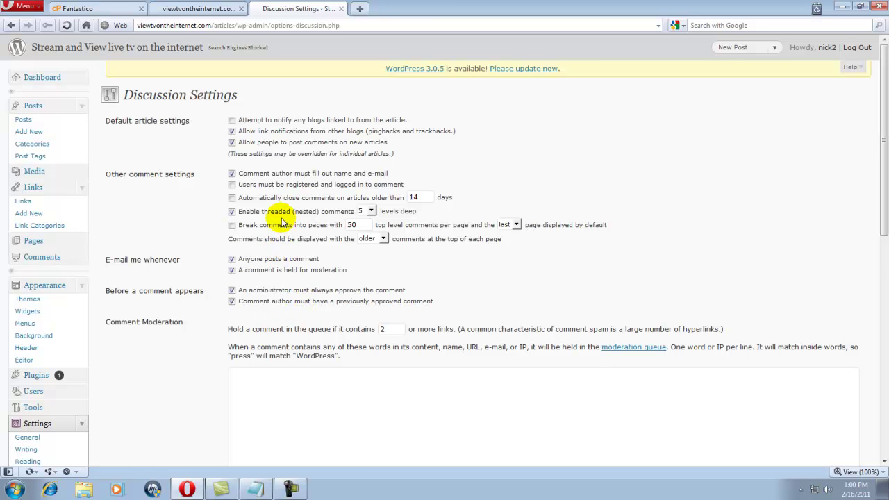
scroll(282, 222, down, 5)
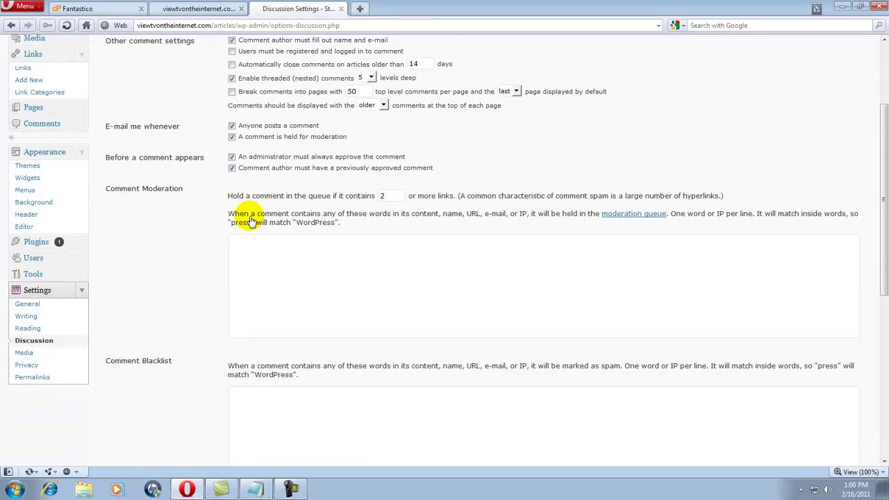
click(36, 367)
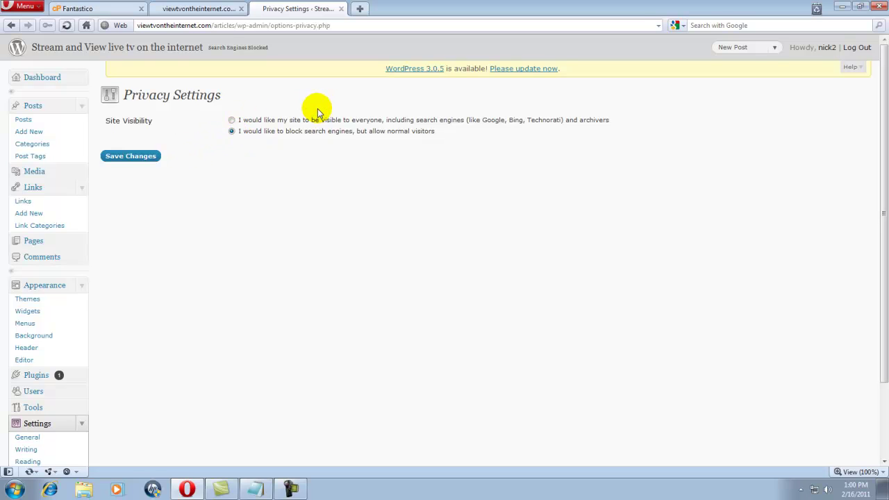
Save the privacy option that blocks search engines but allows normal visitors.
click(143, 155)
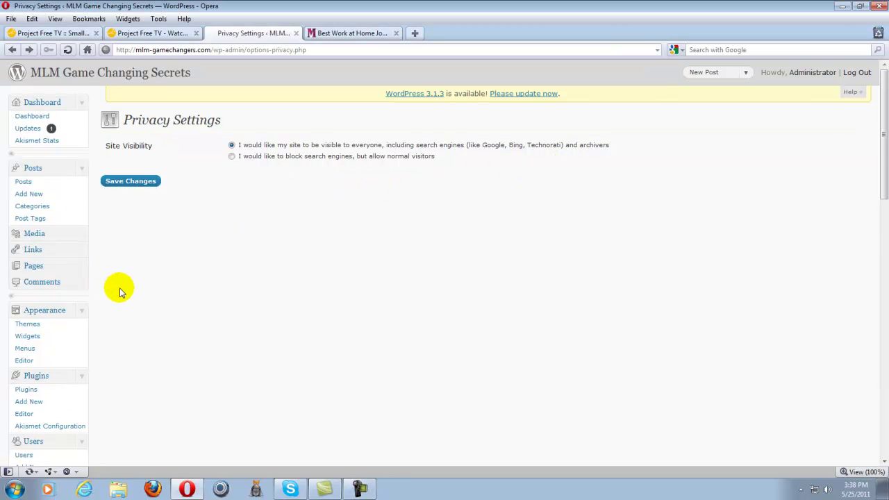
scroll(119, 292, down, 4)
scroll(119, 292, down, 3)
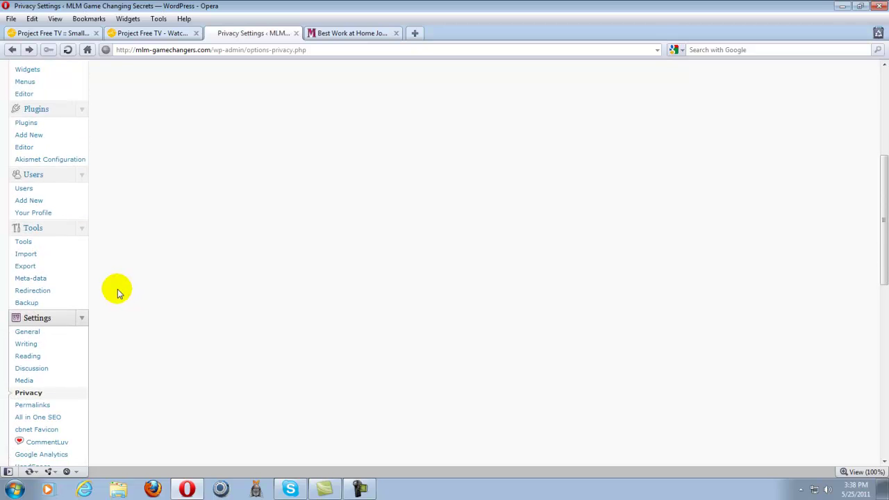
In Permalinks, delete '/%category%' from the custom structure, leaving '/%postname%/'.
click(35, 407)
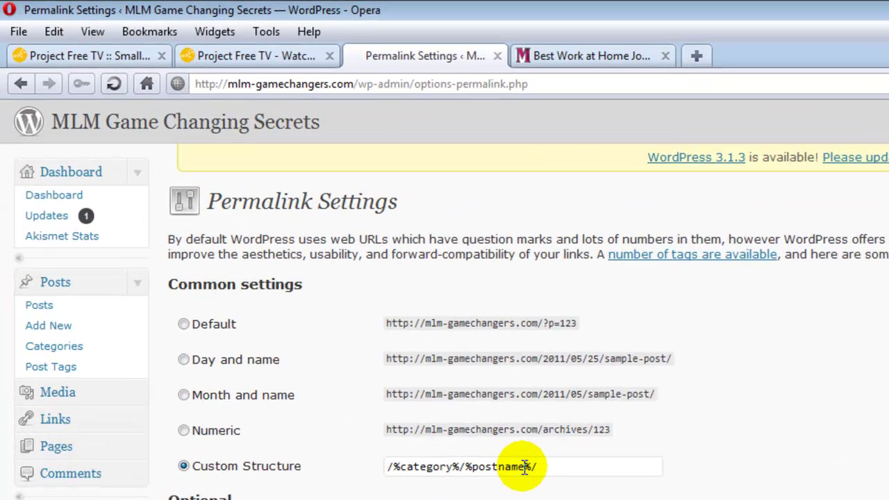
click(597, 57)
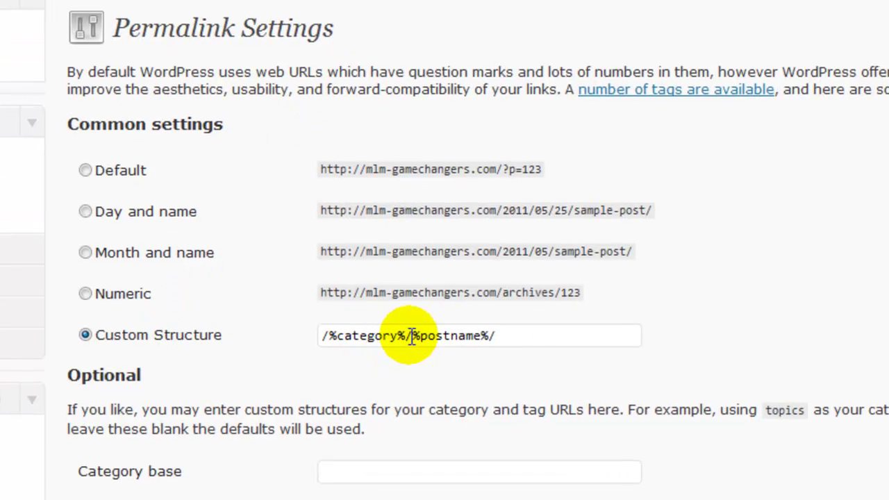
drag(406, 336, 295, 333)
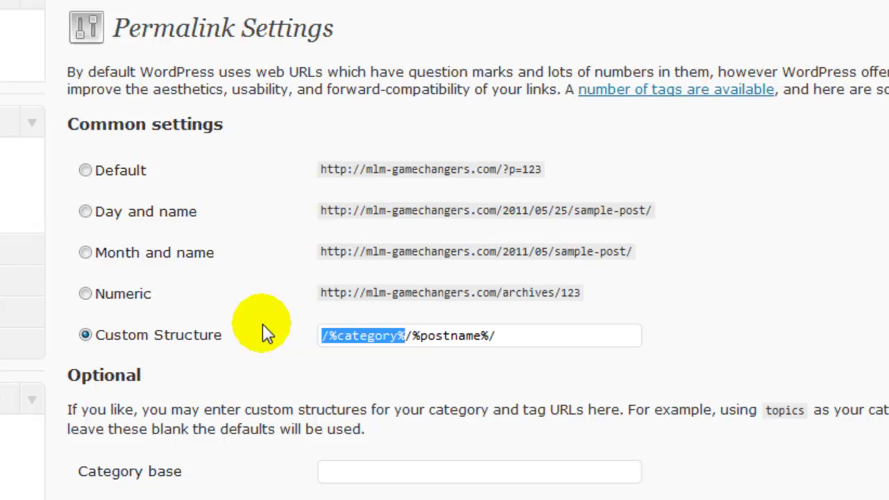
key(Delete)
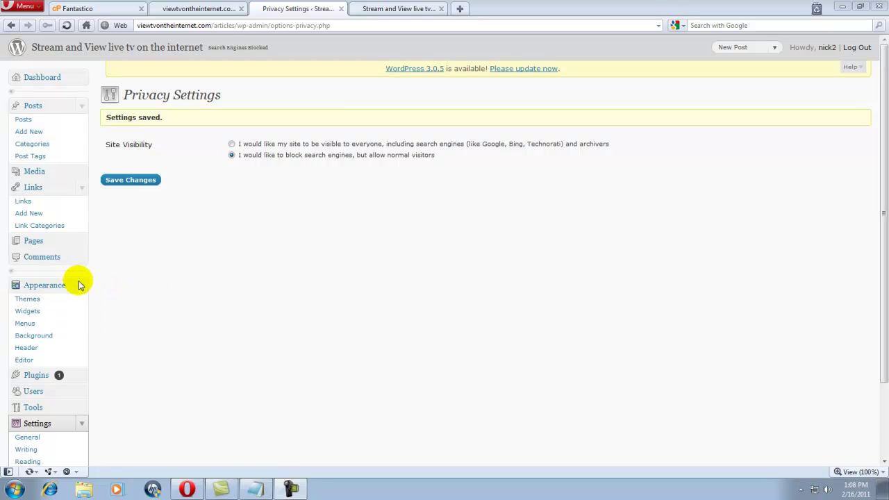
Go to Appearance > Themes and switch to Install Themes to search for 'custom'.
scroll(129, 321, down, 2)
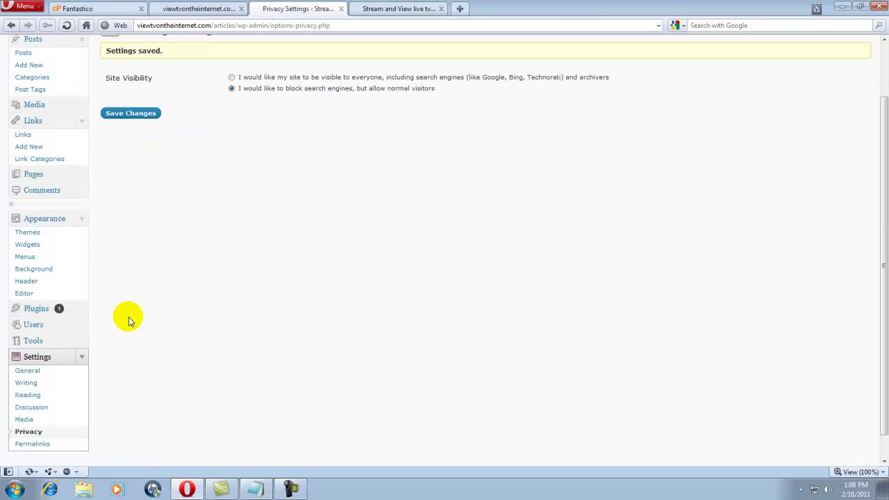
scroll(129, 321, up, 2)
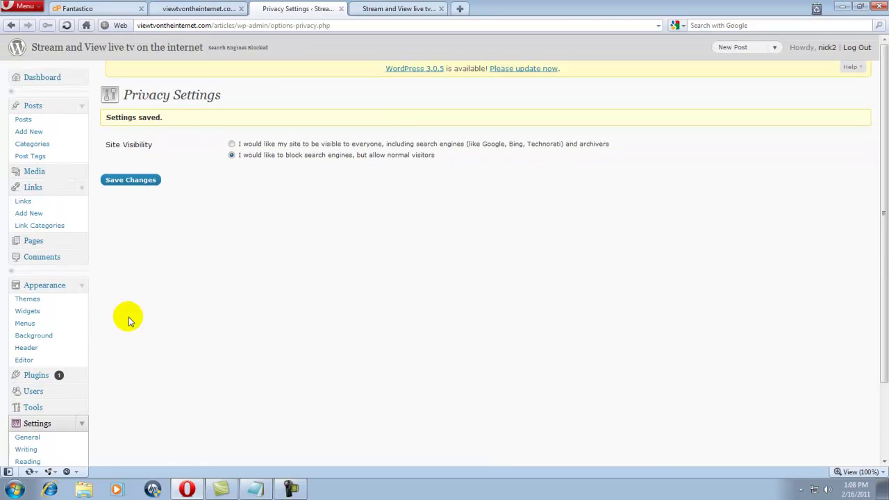
scroll(127, 309, down, 2)
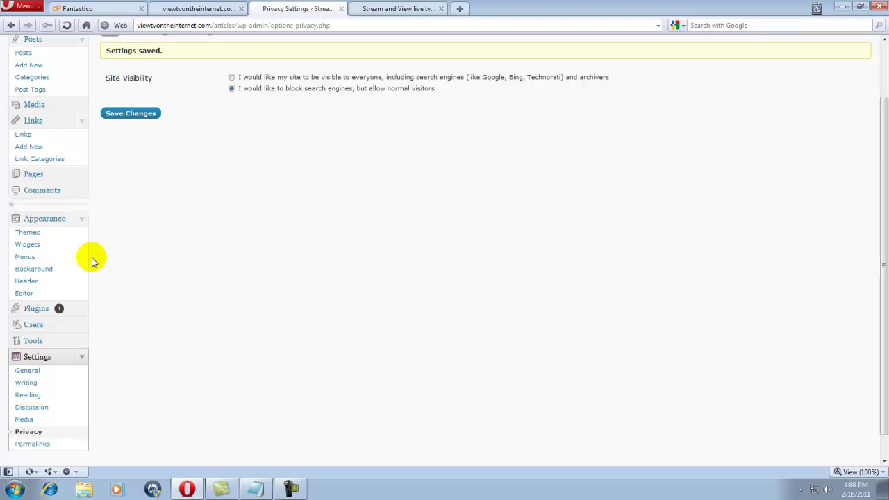
click(38, 234)
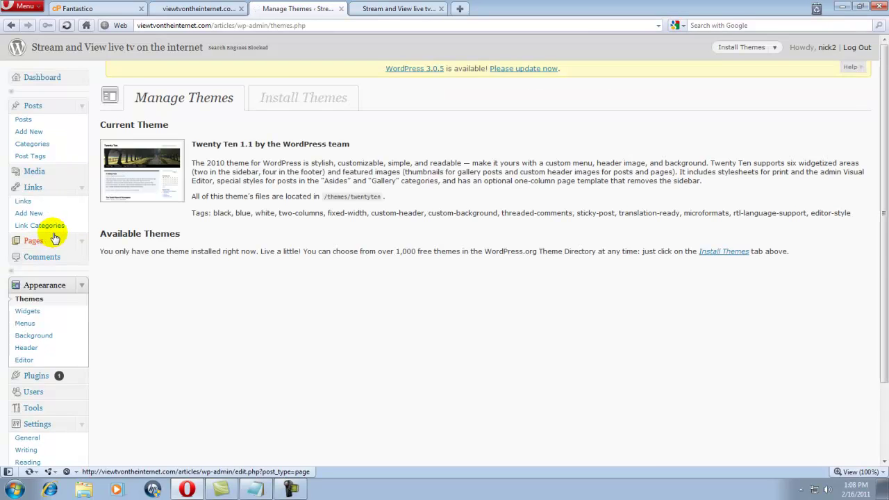
scroll(55, 239, down, 2)
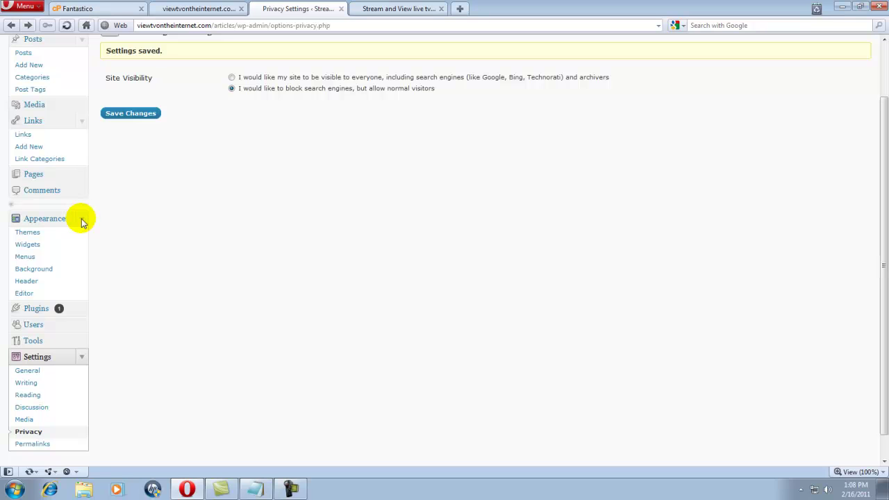
click(49, 236)
click(289, 101)
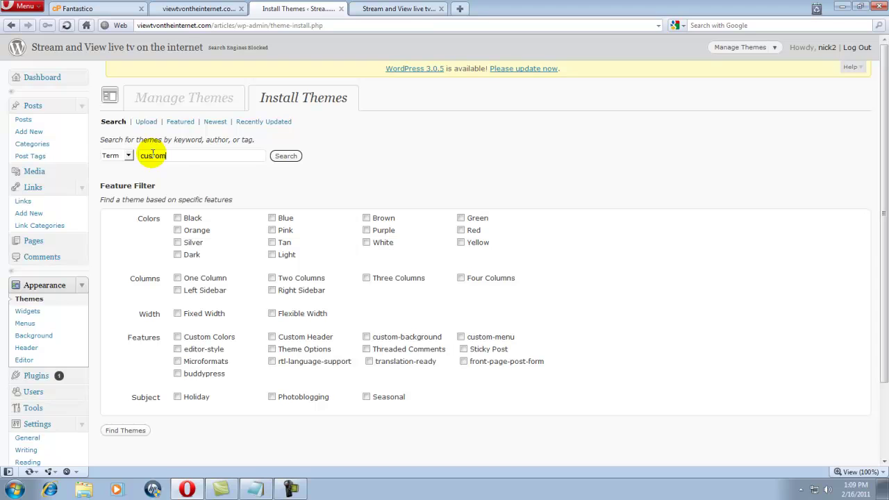
Search themes for 'custom', scroll to intrepidity, and start installing it.
click(285, 157)
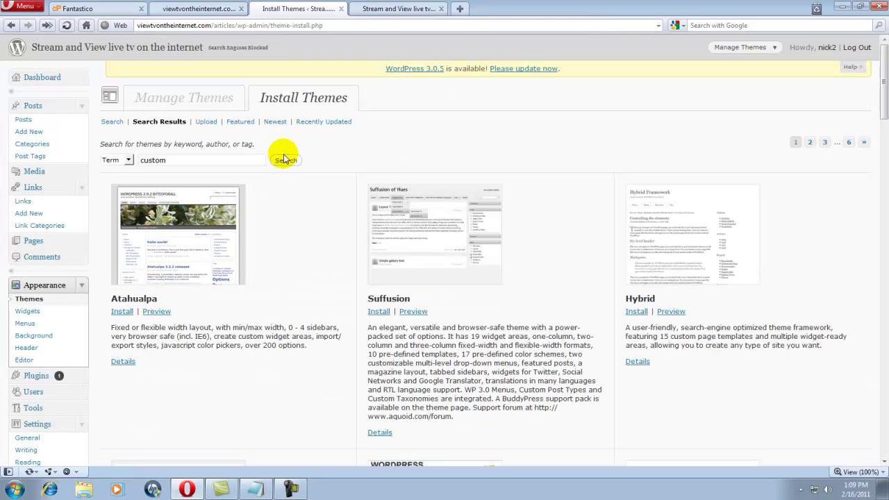
scroll(299, 184, down, 3)
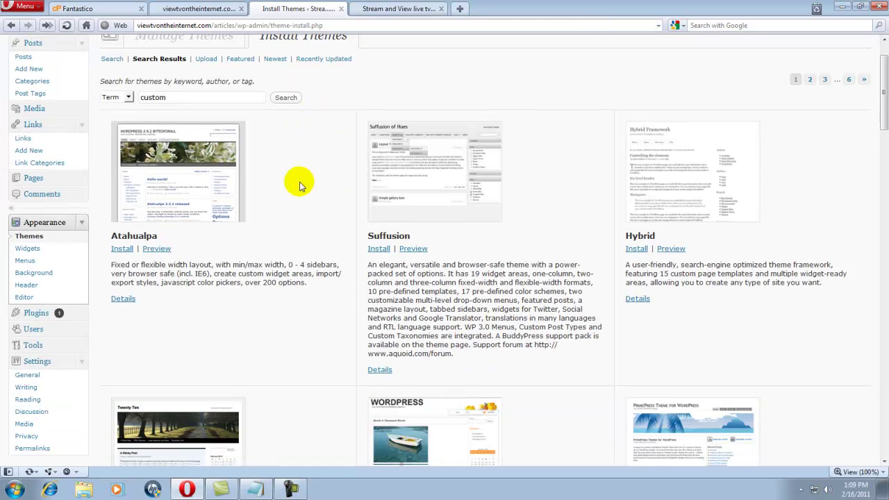
scroll(300, 187, down, 9)
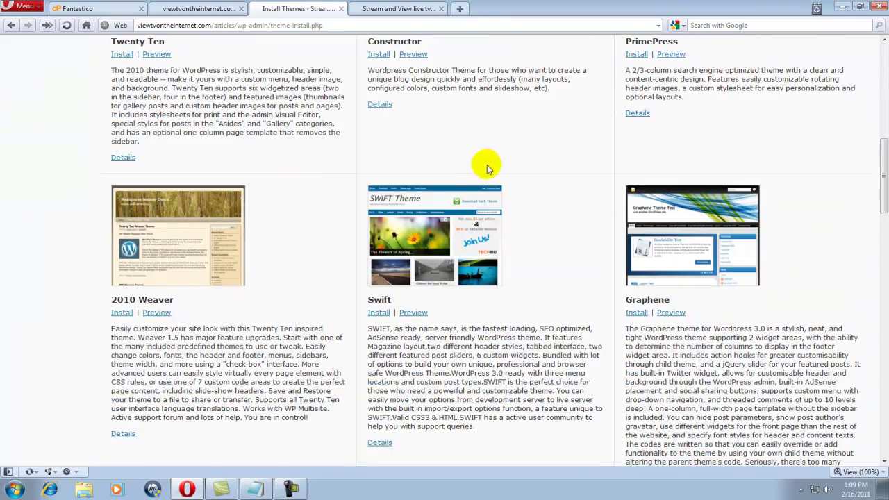
scroll(510, 161, down, 10)
scroll(514, 164, down, 8)
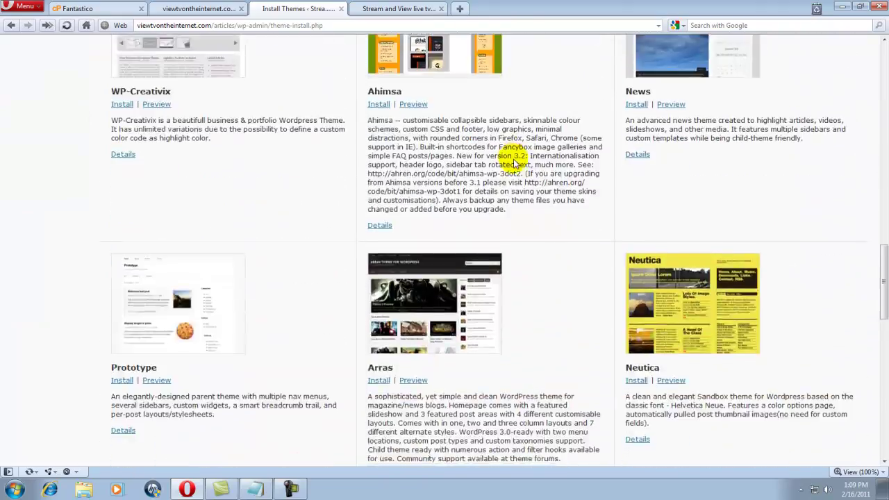
scroll(516, 161, down, 3)
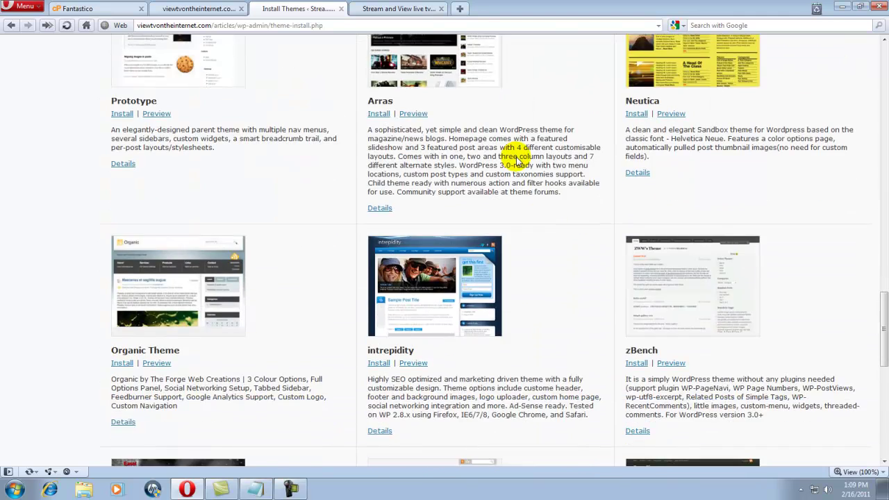
scroll(510, 168, down, 2)
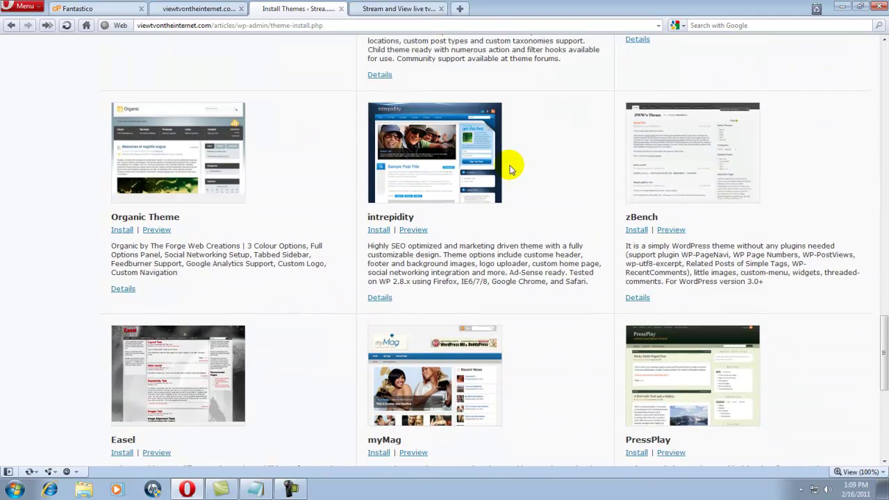
scroll(419, 182, down, 4)
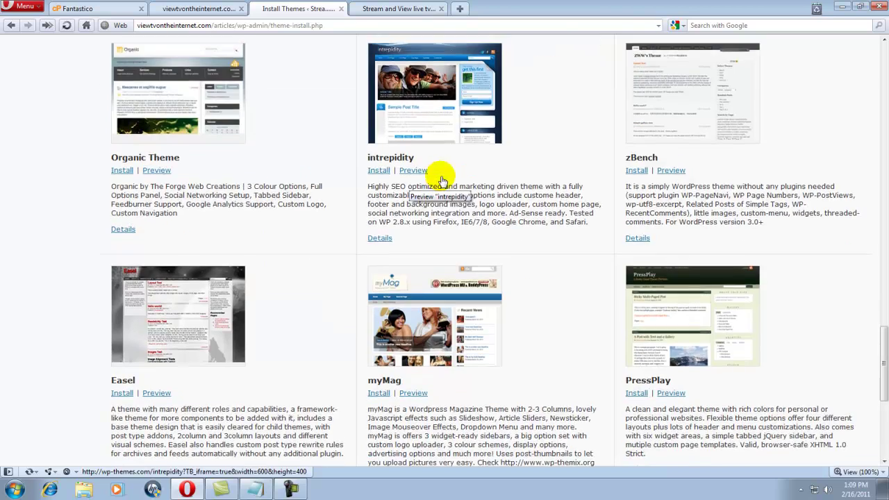
scroll(430, 115, down, 4)
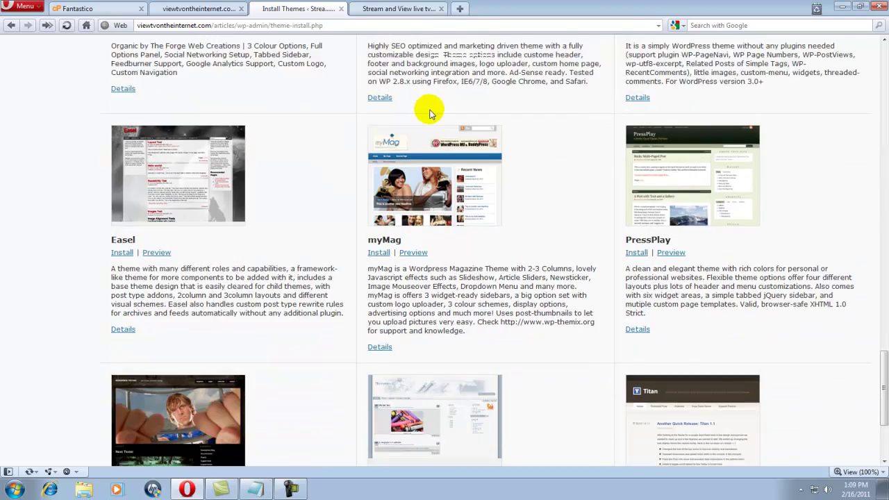
scroll(431, 115, up, 5)
scroll(431, 115, up, 4)
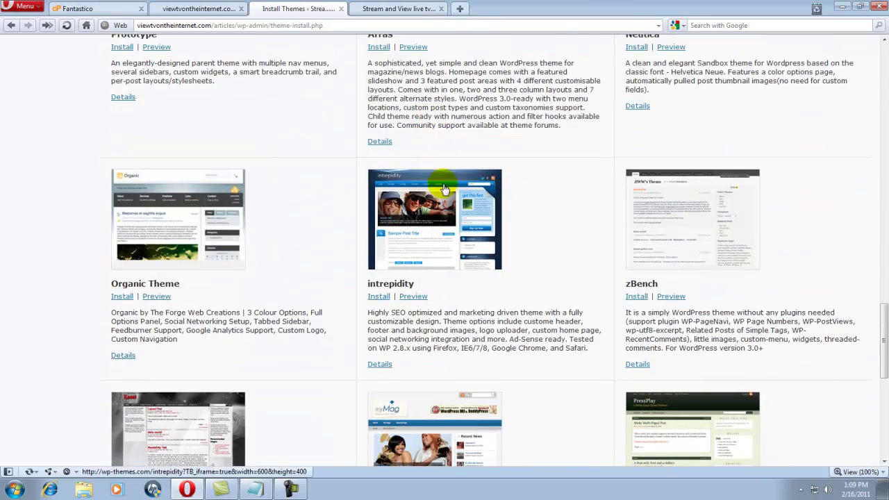
click(376, 298)
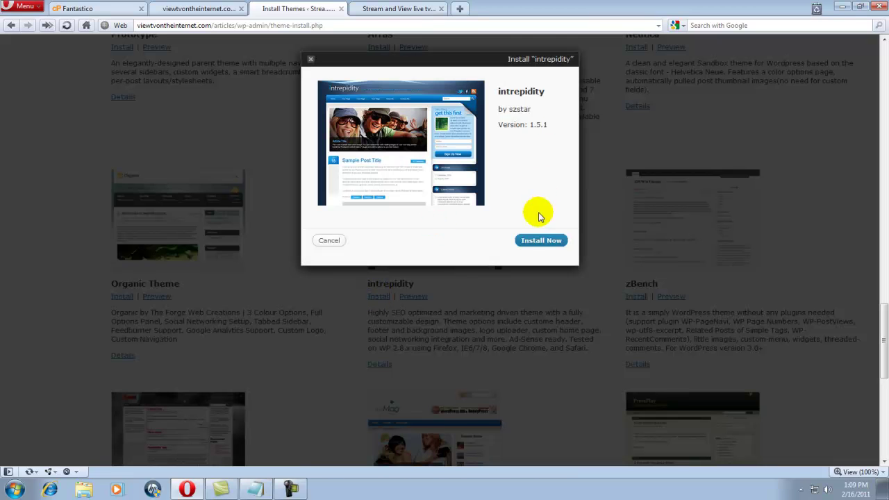
Install the intrepidity 1.5.1 theme and activate it.
click(535, 241)
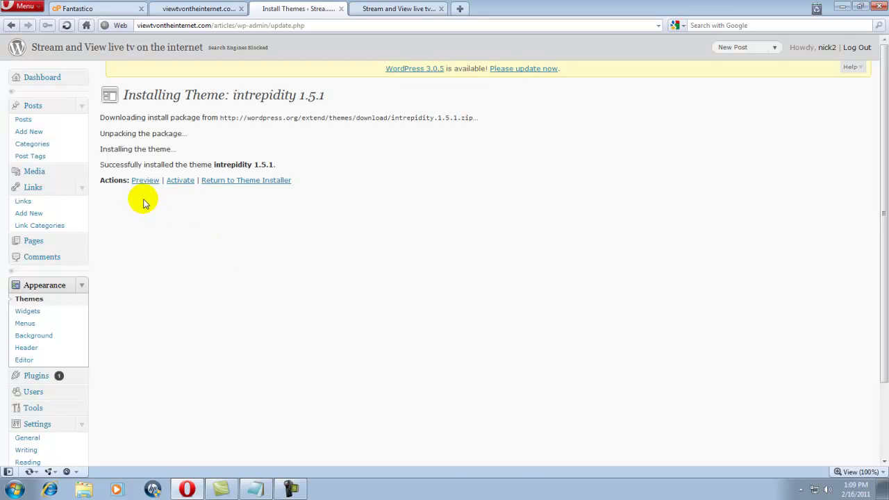
click(179, 182)
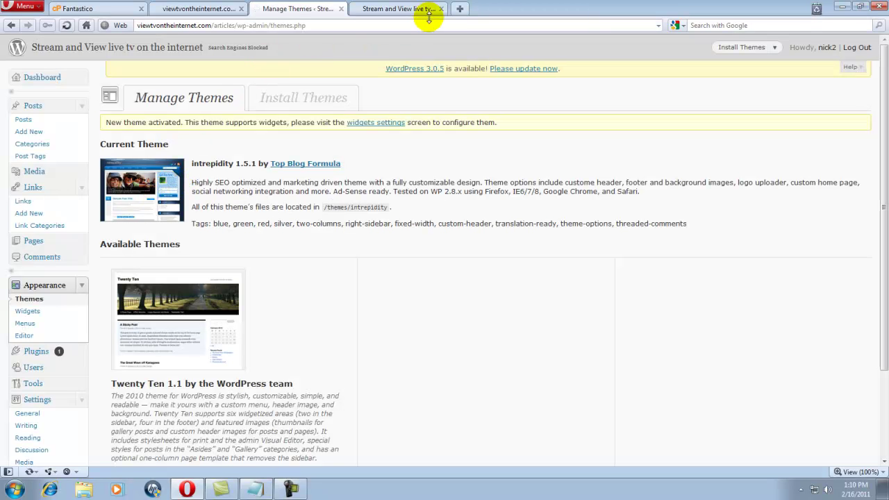
Reload the live site to see the intrepidity blue layout, then return to admin Posts.
click(406, 9)
click(67, 26)
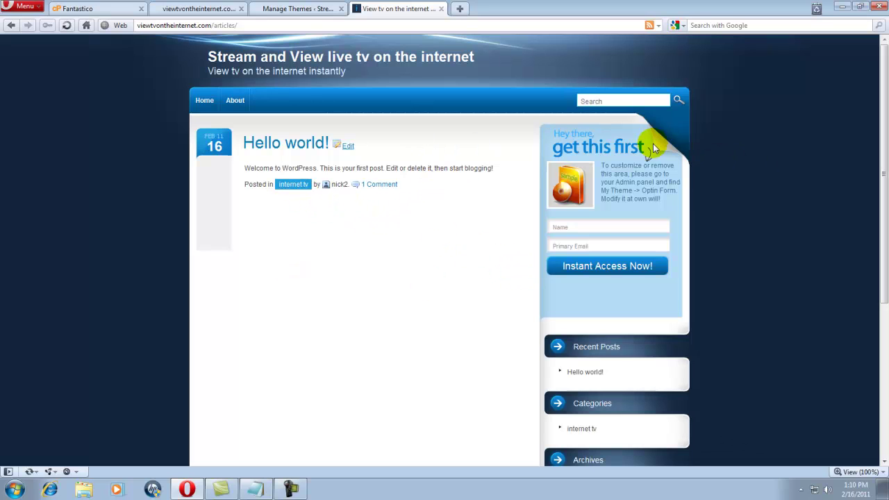
scroll(347, 326, down, 3)
scroll(341, 321, down, 2)
scroll(321, 303, up, 5)
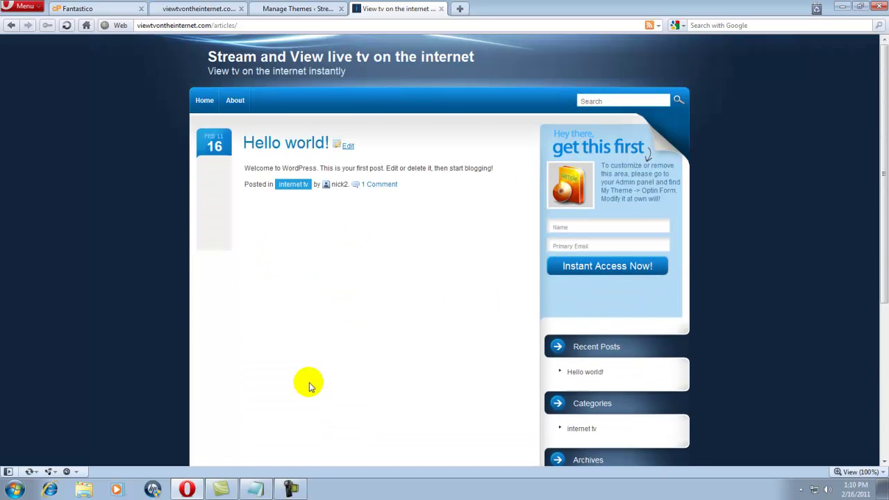
click(275, 9)
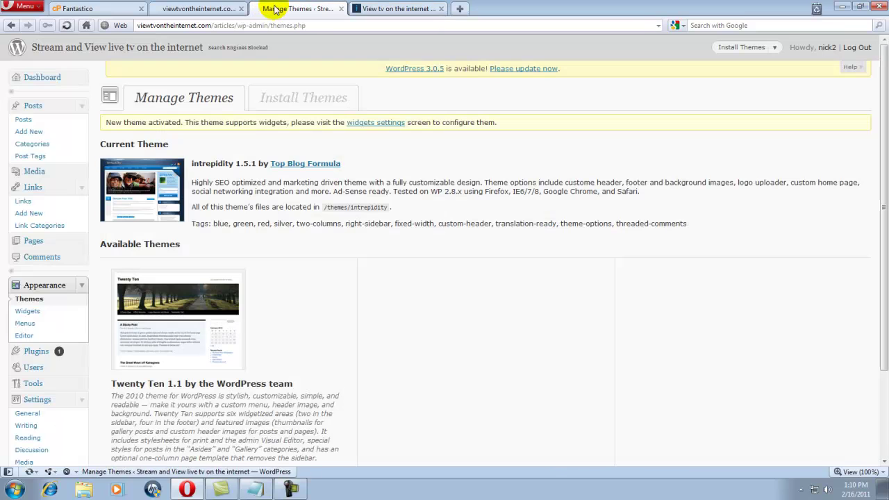
click(38, 121)
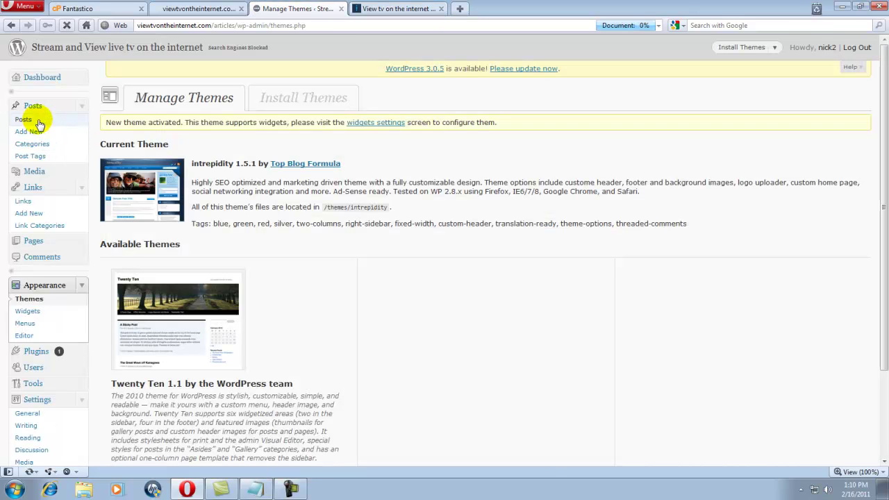
Add a new post titled 'Hi This is My new Website!' and save it as a draft.
click(35, 132)
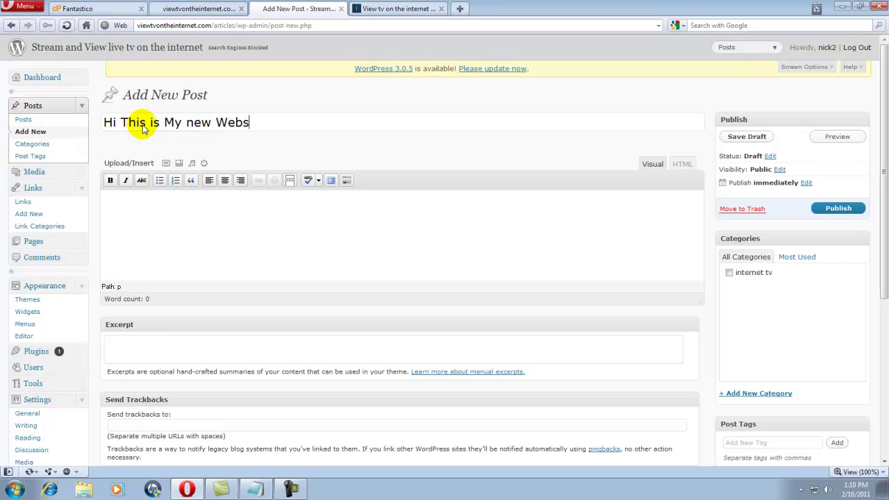
text(!)
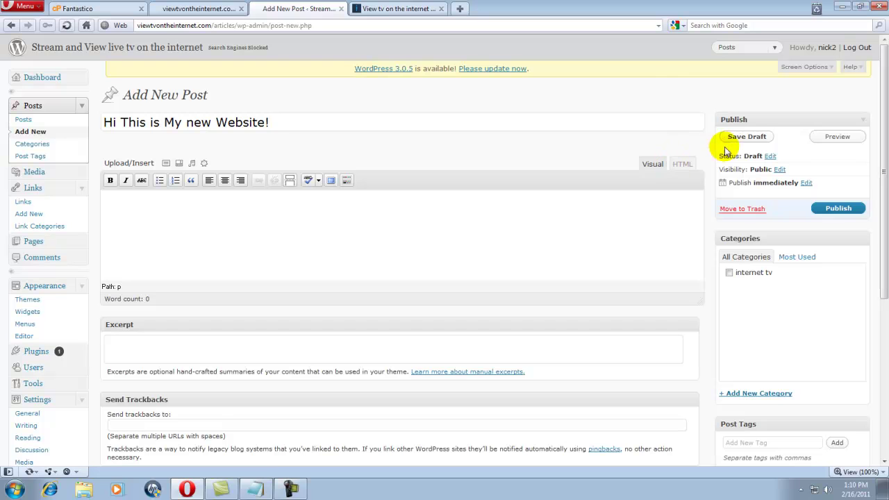
click(752, 137)
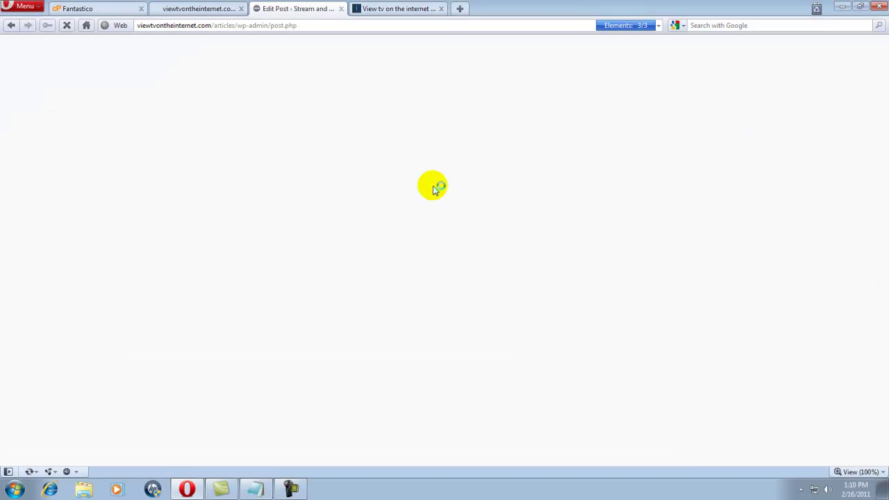
Open the draft's preview in a new tab and place the cursor in its comment box.
right_click(193, 123)
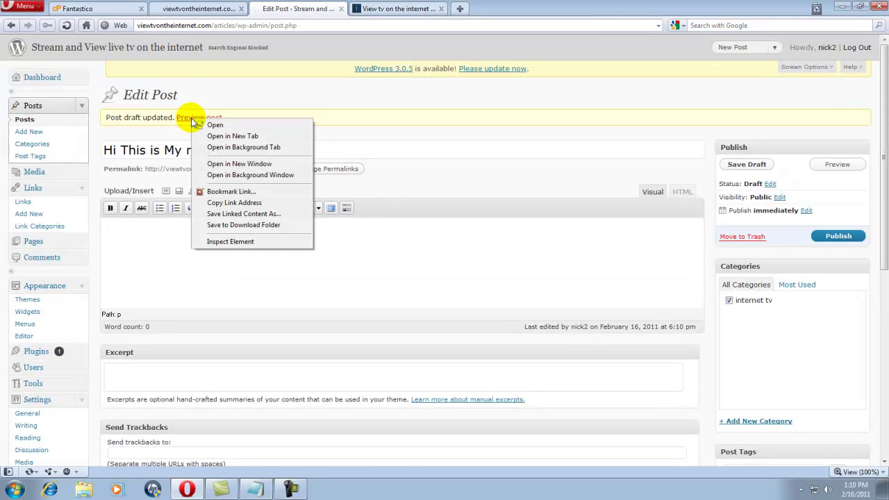
click(230, 136)
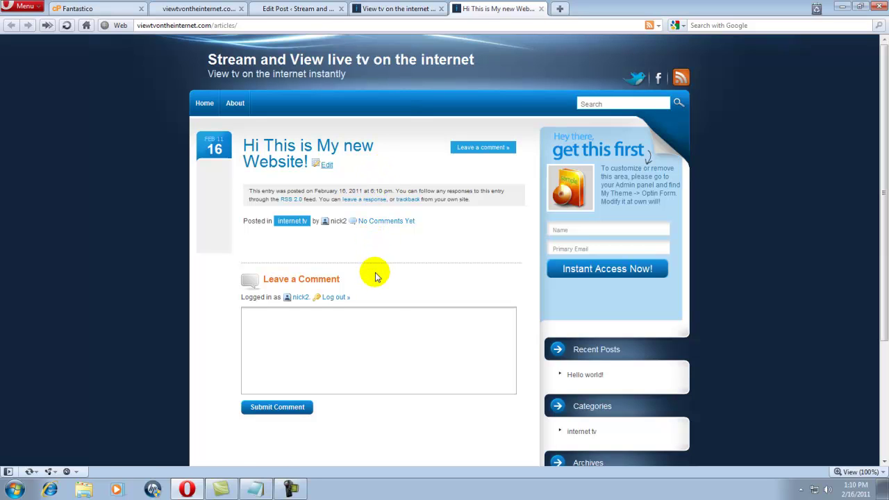
click(302, 331)
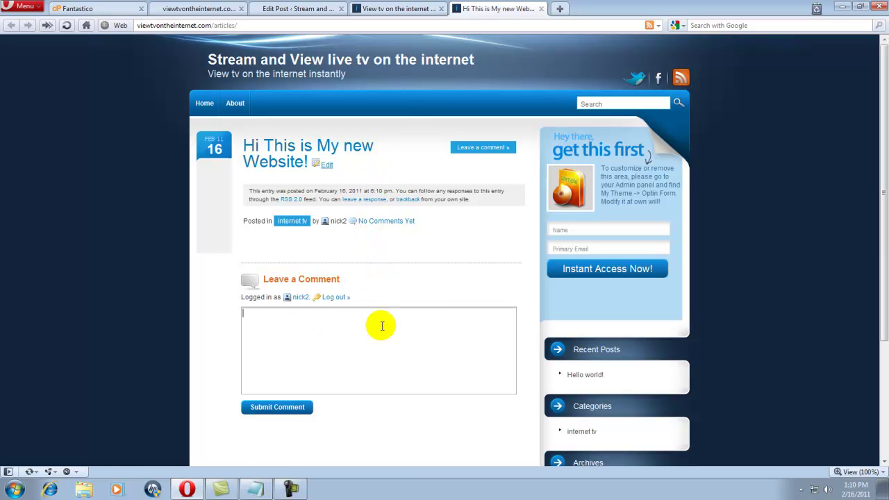